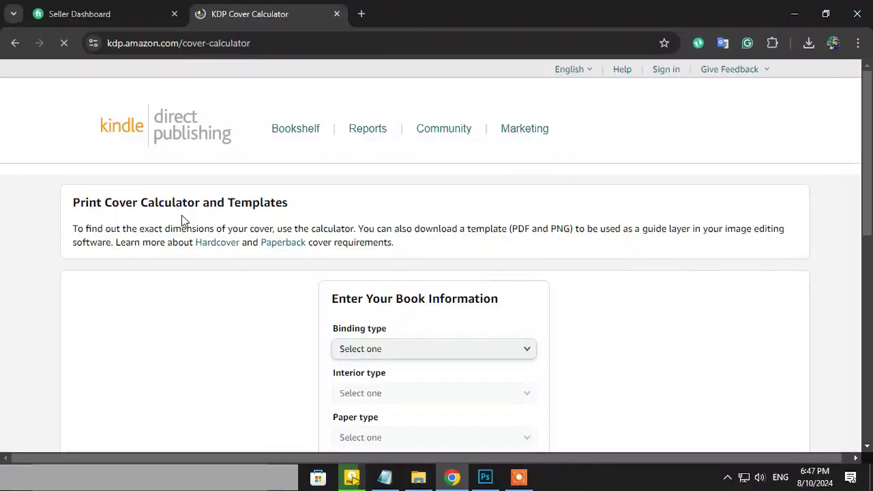
# Choose Paperback binding, black-and-white interior, white paper, Right to Left reading and inches
pyautogui.scroll(-2, 181, 220)
pyautogui.click(396, 211)
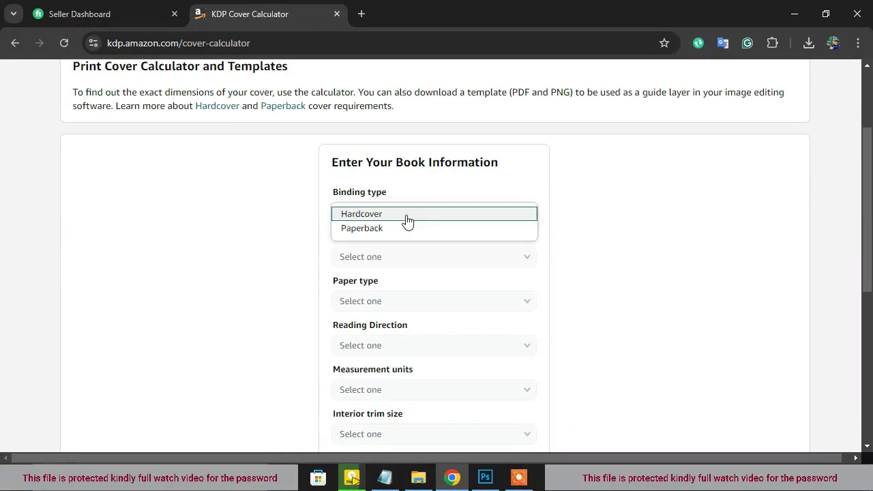
pyautogui.click(392, 234)
pyautogui.click(376, 257)
pyautogui.click(376, 268)
pyautogui.click(380, 300)
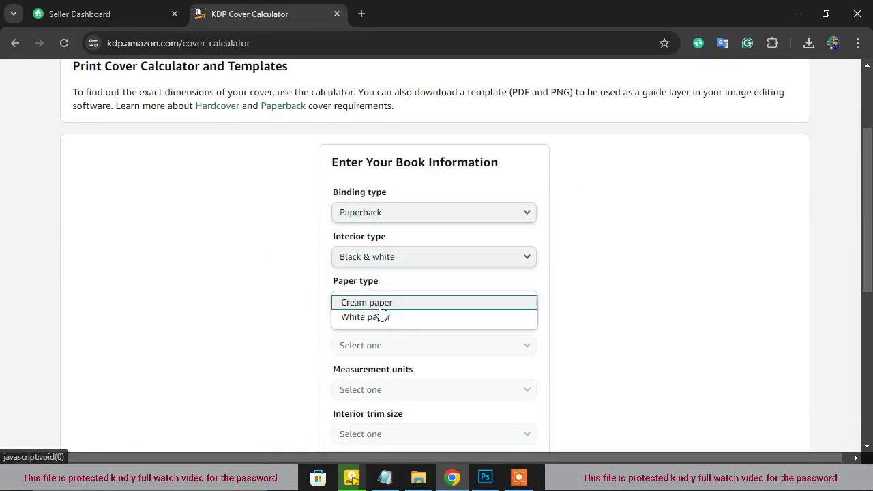
pyautogui.click(378, 318)
pyautogui.click(376, 345)
pyautogui.click(399, 362)
pyautogui.click(384, 390)
pyautogui.click(381, 396)
# Set a 6 x 9 in trim size and 250 pages, then calculate the cover dimensions
pyautogui.scroll(-2, 383, 321)
pyautogui.click(386, 258)
pyautogui.click(381, 298)
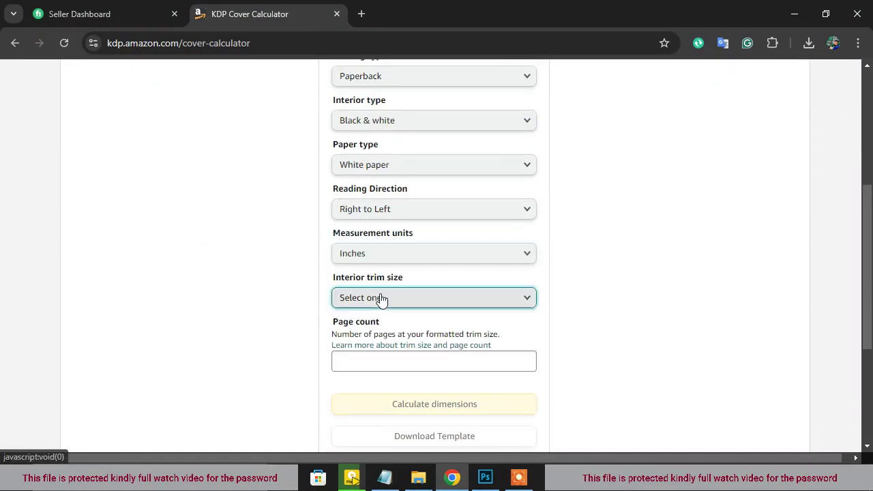
pyautogui.click(368, 138)
pyautogui.click(374, 360)
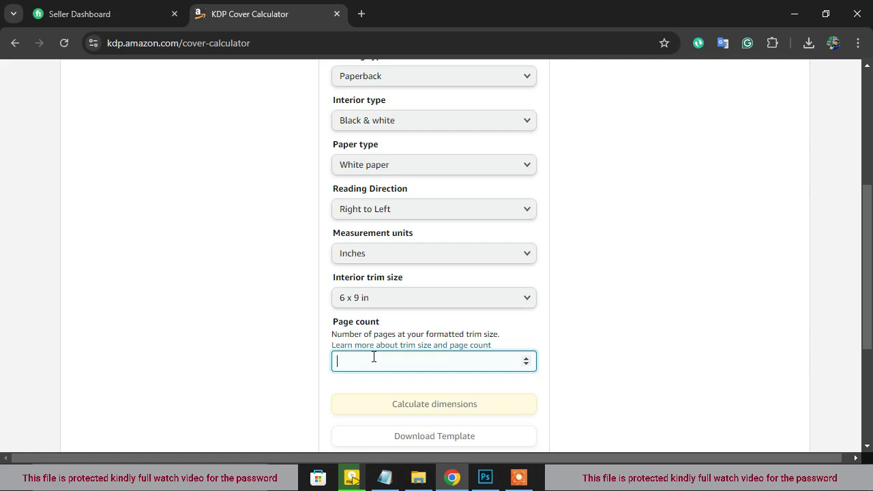
pyautogui.scroll(-2, 374, 350)
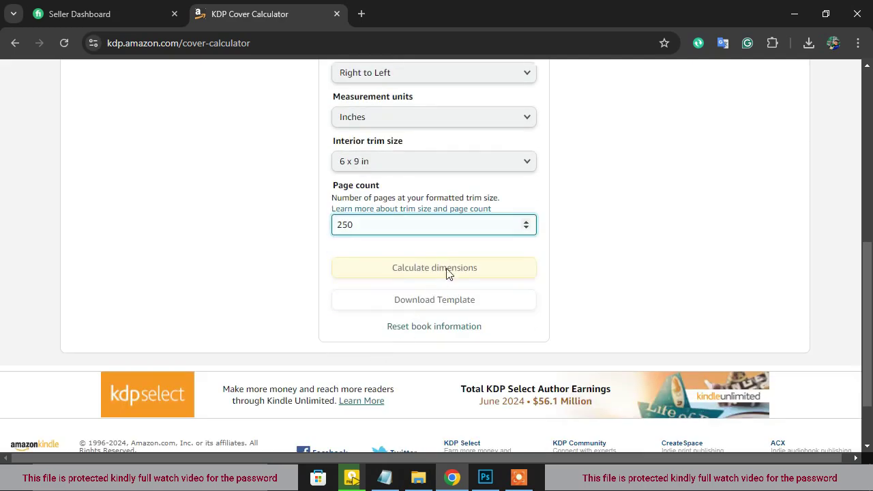
pyautogui.click(444, 268)
pyautogui.scroll(4, 437, 263)
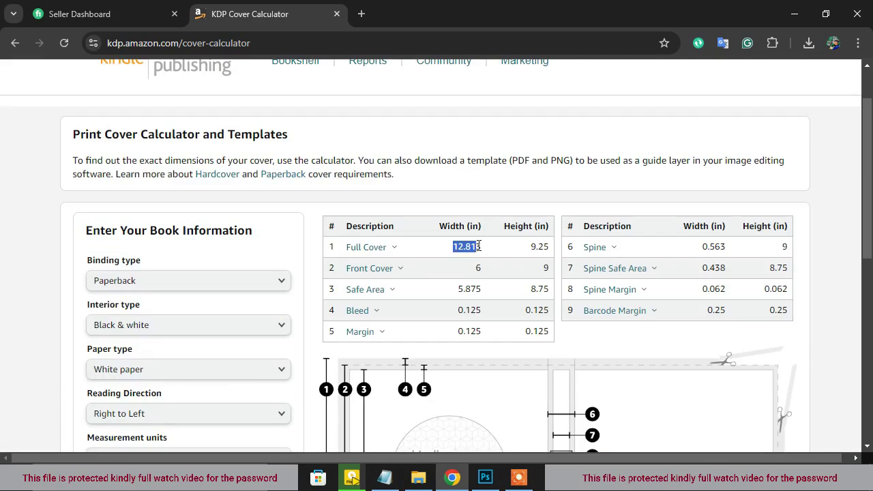
# Create a new 12.813 x 9.25 in, 300 ppi Photoshop document matching the full cover size
pyautogui.click(485, 478)
pyautogui.click(42, 9)
pyautogui.click(75, 24)
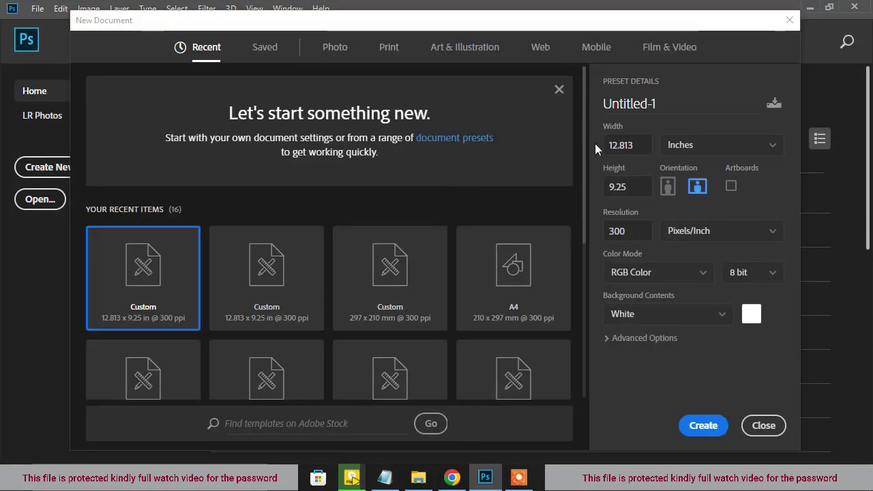
pyautogui.click(713, 154)
pyautogui.click(640, 145)
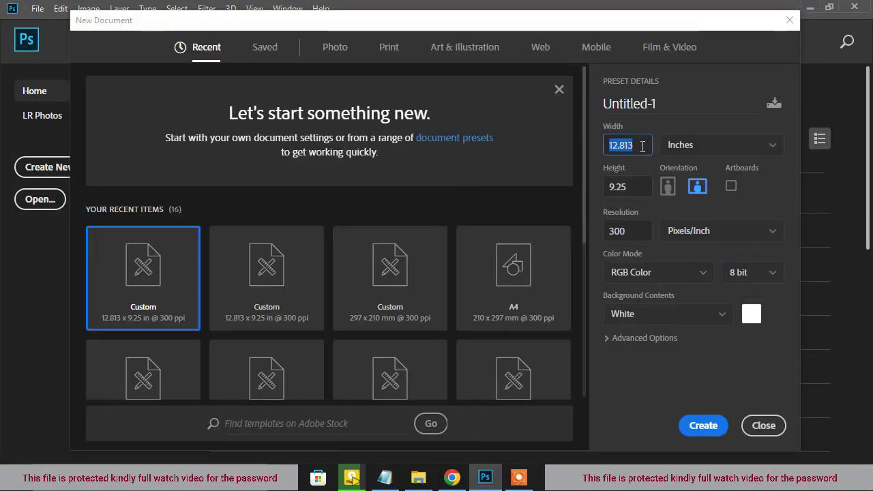
pyautogui.click(453, 478)
pyautogui.click(534, 250)
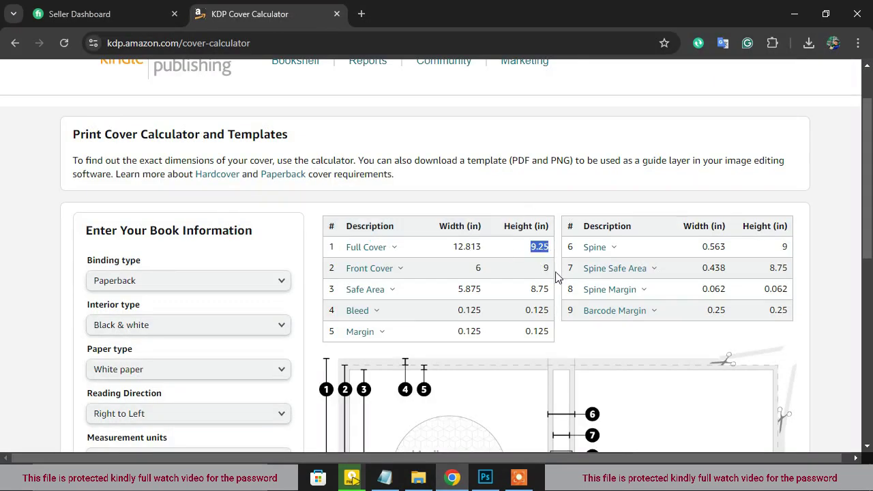
pyautogui.click(795, 13)
pyautogui.click(631, 186)
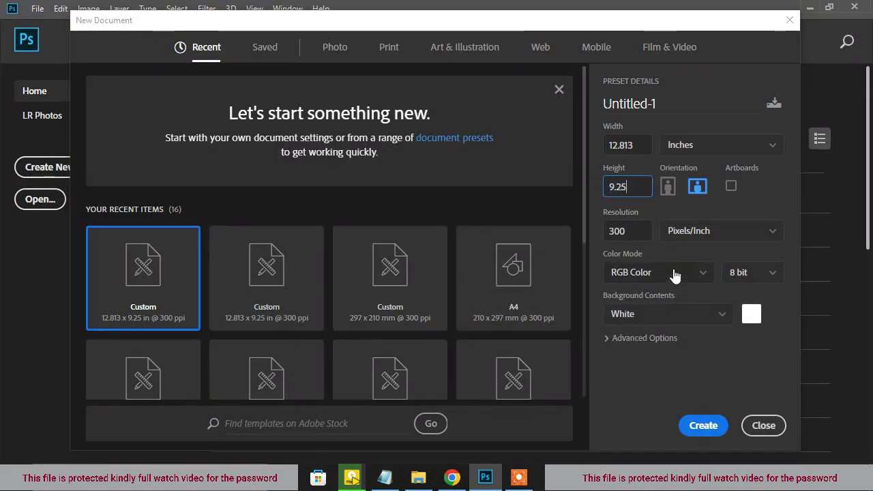
pyautogui.click(696, 425)
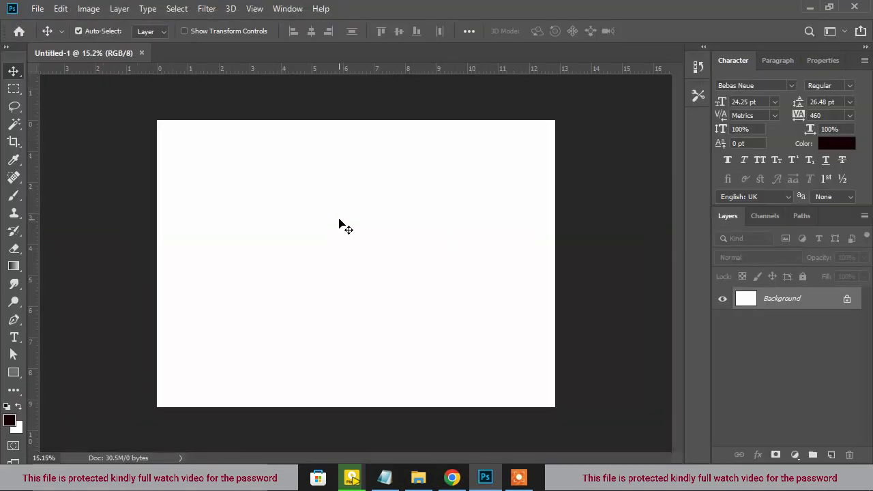
# Download the KDP paperback cover template and place its PDF on the canvas as a smart object
pyautogui.click(452, 478)
pyautogui.scroll(-10, 410, 257)
pyautogui.click(212, 236)
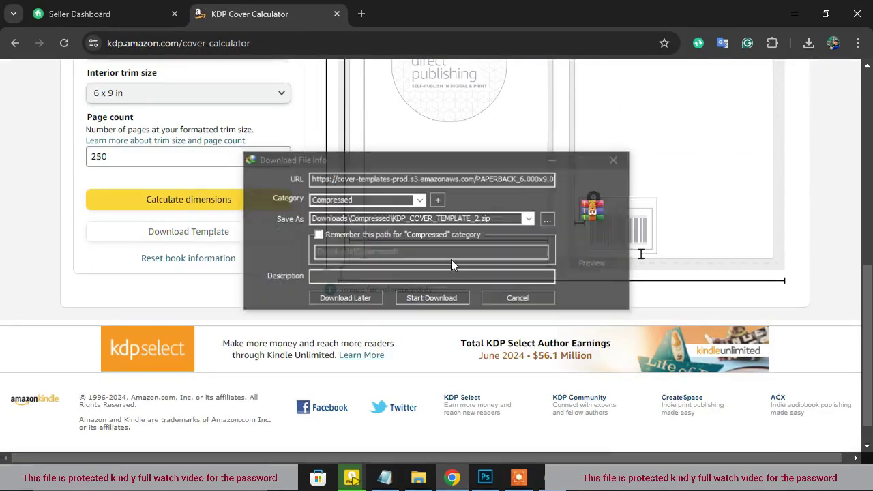
pyautogui.click(445, 296)
pyautogui.click(334, 279)
pyautogui.moveTo(260, 176); pyautogui.dragTo(573, 356)
pyautogui.click(546, 316)
# Commit the placed template and close the template archive window
pyautogui.click(522, 31)
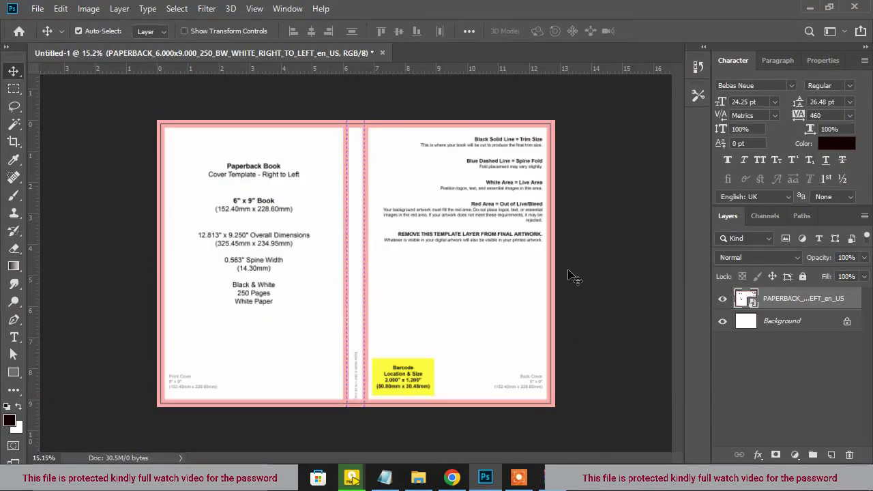
pyautogui.click(548, 478)
pyautogui.click(720, 51)
pyautogui.scroll(2, 151, 268)
pyautogui.scroll(15, 116, 93)
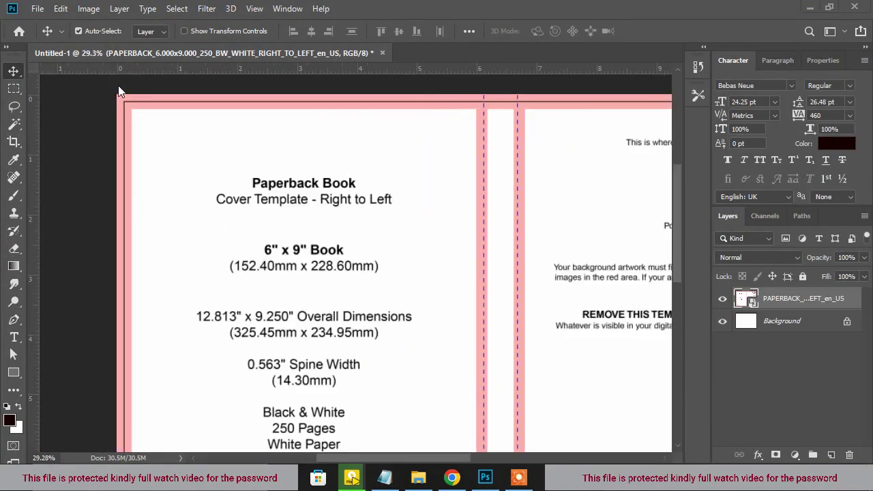
# Add guides along the top, left and bottom bleed and trim edges of the template
pyautogui.moveTo(130, 69); pyautogui.dragTo(130, 80)
pyautogui.moveTo(30, 177); pyautogui.dragTo(172, 263)
pyautogui.moveTo(259, 70); pyautogui.dragTo(278, 172)
pyautogui.moveTo(32, 307); pyautogui.dragTo(262, 376)
pyautogui.moveTo(333, 69); pyautogui.dragTo(363, 263)
pyautogui.scroll(-10, 178, 216)
pyautogui.scroll(-6, 153, 217)
pyautogui.scroll(12, 152, 442)
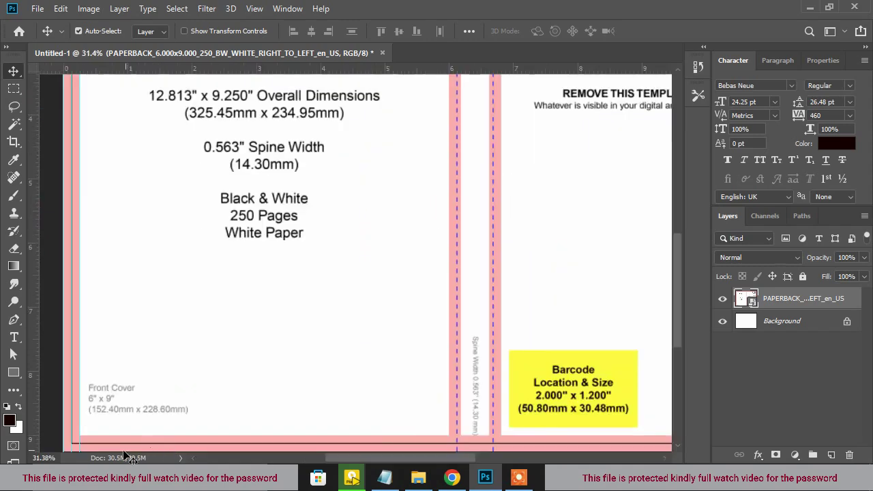
pyautogui.moveTo(235, 69); pyautogui.dragTo(276, 350)
pyautogui.moveTo(274, 69); pyautogui.dragTo(302, 399)
pyautogui.scroll(-12, 238, 234)
pyautogui.scroll(10, 345, 341)
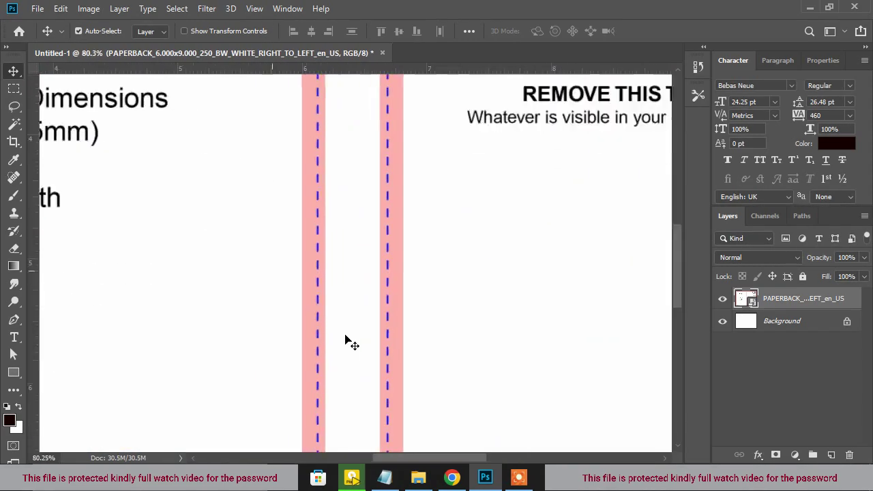
# Add guides at both spine edges and the right trim edge, then fit the page in view
pyautogui.moveTo(35, 347); pyautogui.dragTo(288, 348)
pyautogui.moveTo(43, 366); pyautogui.dragTo(272, 371)
pyautogui.moveTo(34, 362); pyautogui.dragTo(422, 361)
pyautogui.moveTo(34, 362); pyautogui.dragTo(455, 344)
pyautogui.scroll(-11, 456, 341)
pyautogui.scroll(12, 554, 266)
pyautogui.moveTo(616, 321); pyautogui.dragTo(515, 351)
pyautogui.moveTo(30, 365); pyautogui.dragTo(566, 358)
pyautogui.scroll(-10, 390, 225)
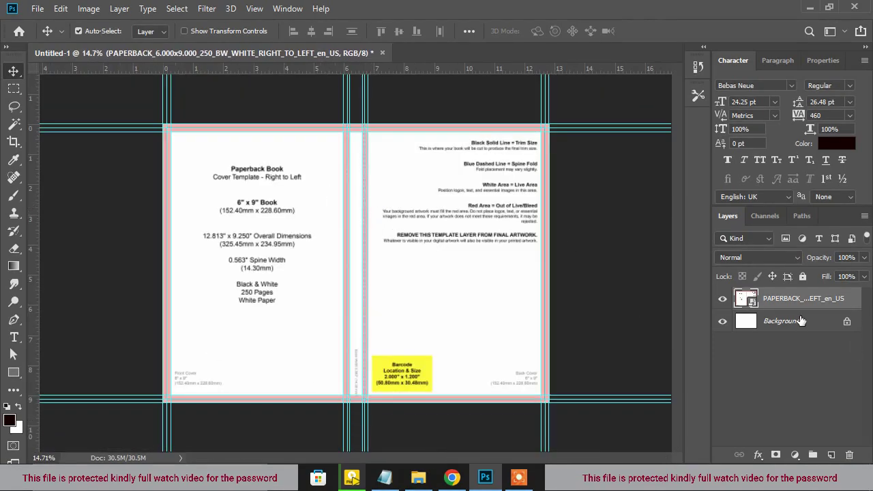
pyautogui.hotkey('ctrl', '0')
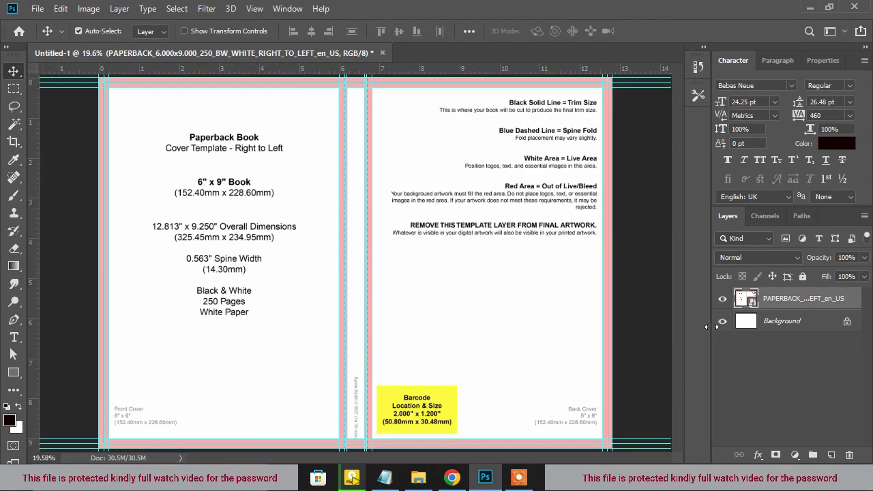
# Delete the template layer and add a black Solid Color fill layer
pyautogui.moveTo(811, 300); pyautogui.dragTo(852, 455)
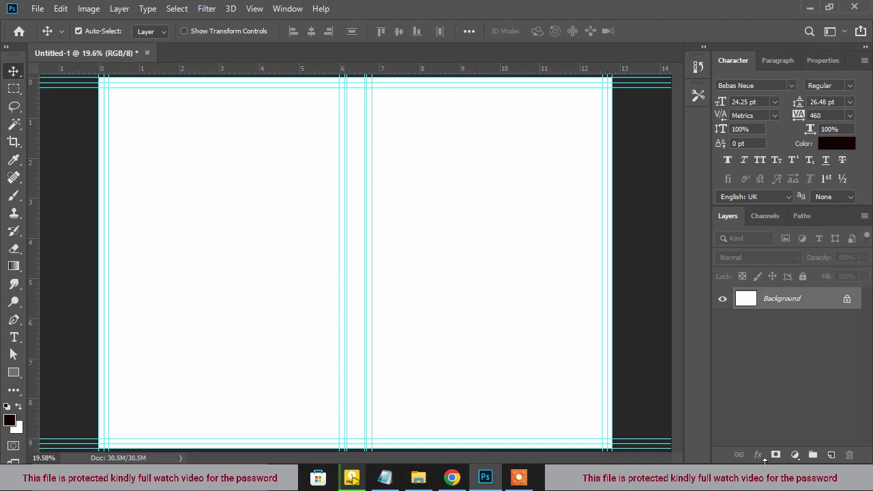
pyautogui.click(795, 455)
pyautogui.click(804, 214)
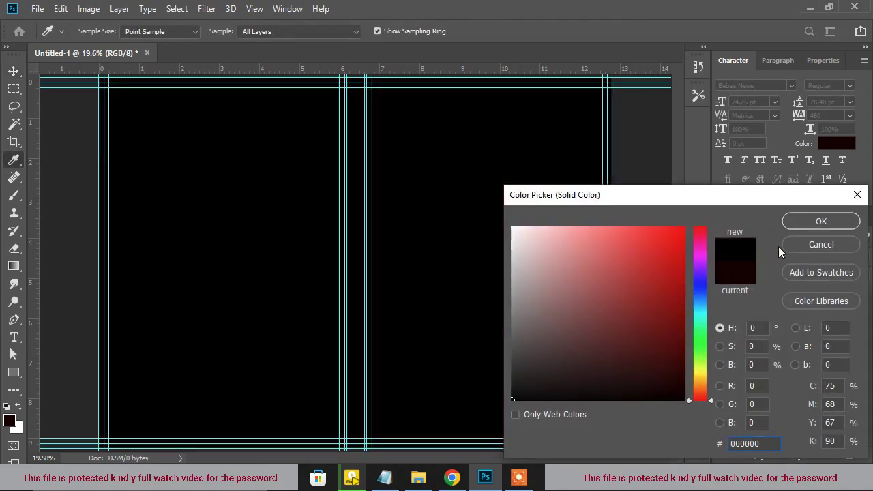
pyautogui.click(820, 221)
pyautogui.click(847, 329)
pyautogui.click(817, 303)
# Place city image 1020, enlarged to cover the canvas, and commit it
pyautogui.click(419, 477)
pyautogui.moveTo(241, 199); pyautogui.dragTo(439, 259)
pyautogui.moveTo(614, 117); pyautogui.dragTo(740, 40)
pyautogui.hotkey('ctrl', '0')
pyautogui.moveTo(505, 265); pyautogui.dragTo(497, 272)
pyautogui.click(520, 31)
# Apply a Gaussian Blur with radius 30.4 to the city image
pyautogui.click(207, 8)
pyautogui.moveTo(275, 161)
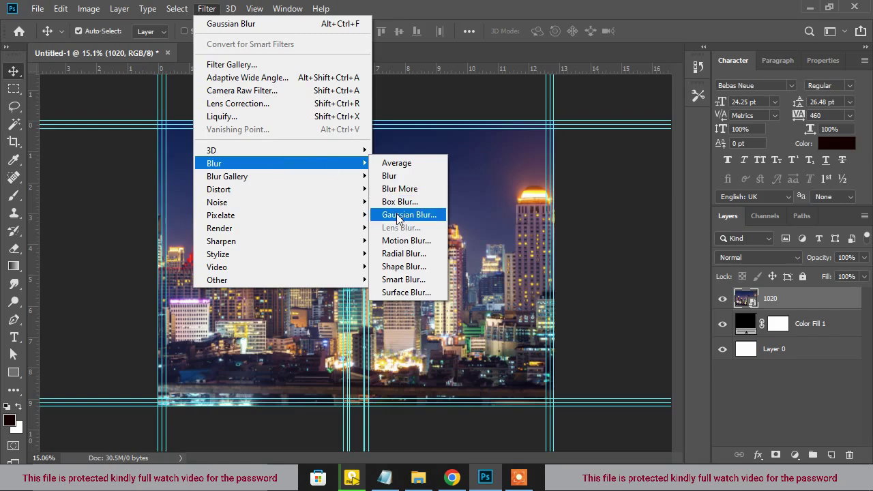
pyautogui.click(410, 215)
pyautogui.click(632, 309)
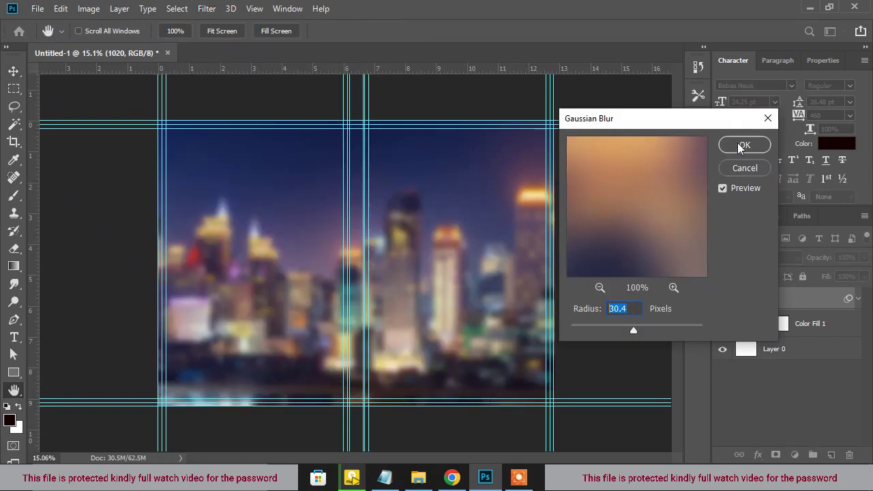
pyautogui.click(743, 145)
# Add a pure red Solid Color fill in Darken mode and group all the layers
pyautogui.click(794, 455)
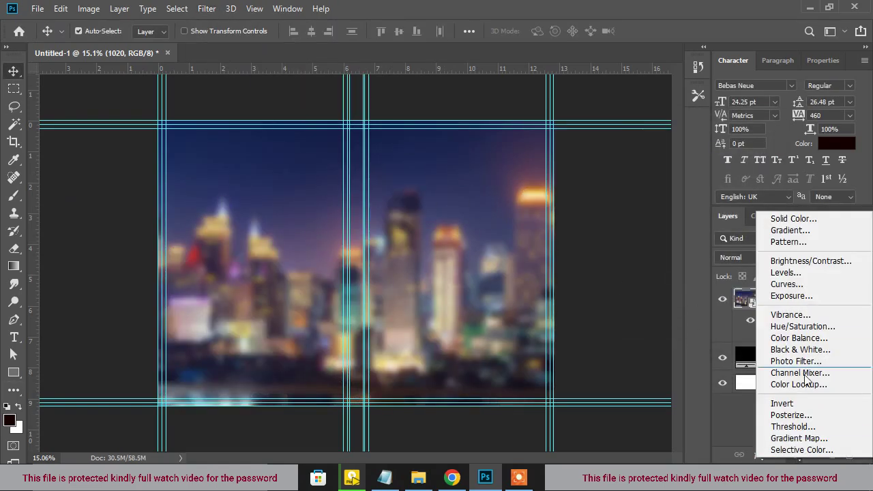
pyautogui.click(741, 216)
pyautogui.moveTo(679, 232); pyautogui.dragTo(753, 180)
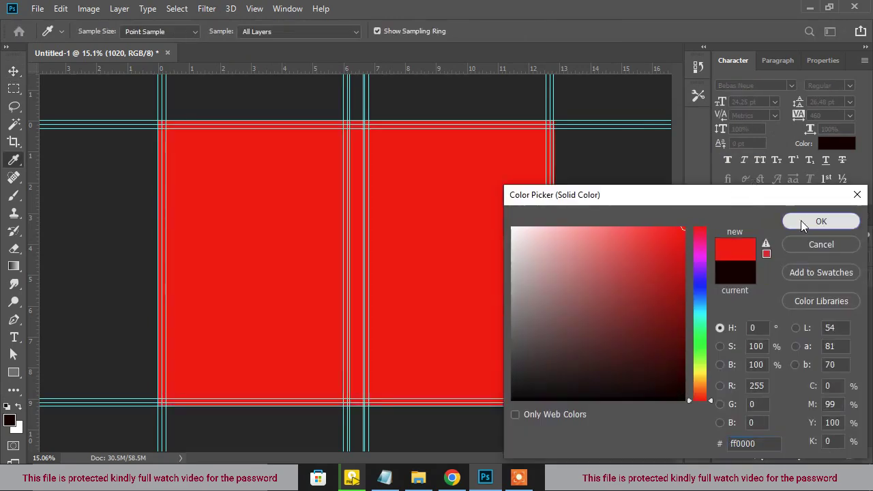
pyautogui.click(801, 227)
pyautogui.click(760, 257)
pyautogui.click(724, 168)
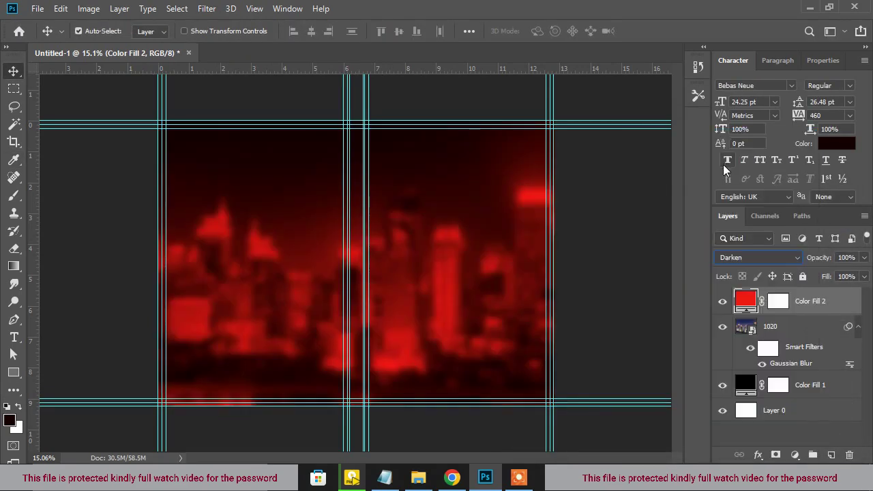
pyautogui.keyDown('shift'); pyautogui.click(824, 417); pyautogui.keyUp('shift')
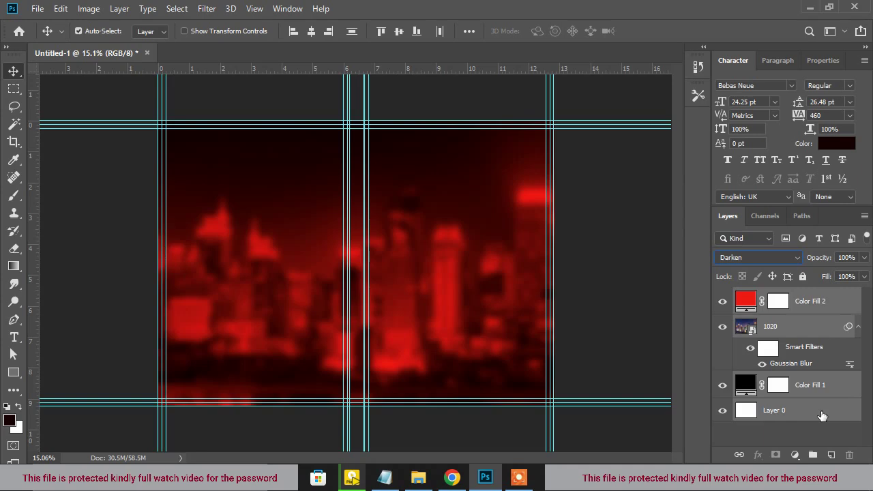
pyautogui.moveTo(811, 406); pyautogui.dragTo(812, 454)
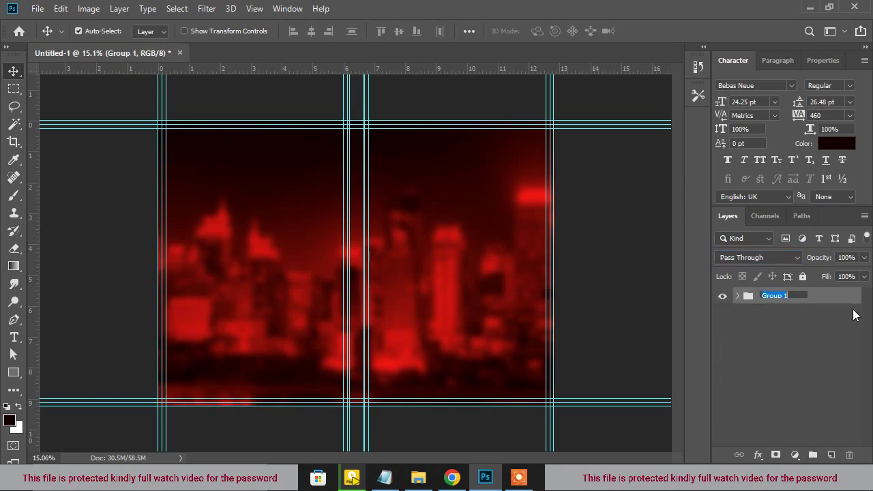
# Name the group BG and place the warrior image on the front cover at about 27% size
pyautogui.press('Return')
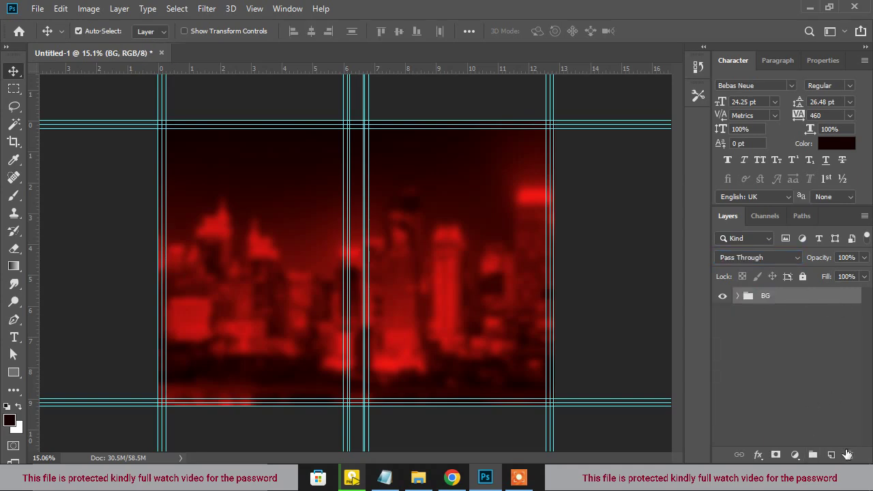
pyautogui.click(831, 454)
pyautogui.hotkey('alt', 'Tab')
pyautogui.moveTo(301, 164); pyautogui.dragTo(536, 276)
pyautogui.moveTo(610, 412); pyautogui.dragTo(582, 383)
pyautogui.moveTo(530, 294); pyautogui.dragTo(519, 310)
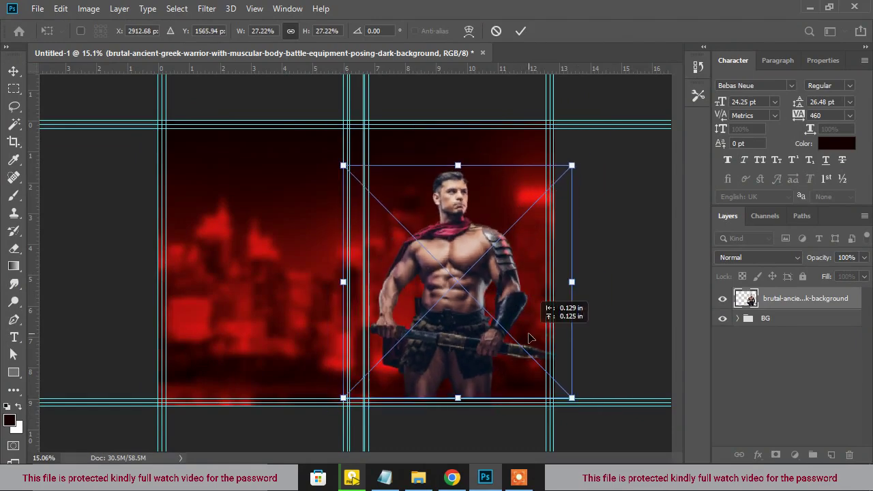
pyautogui.click(521, 31)
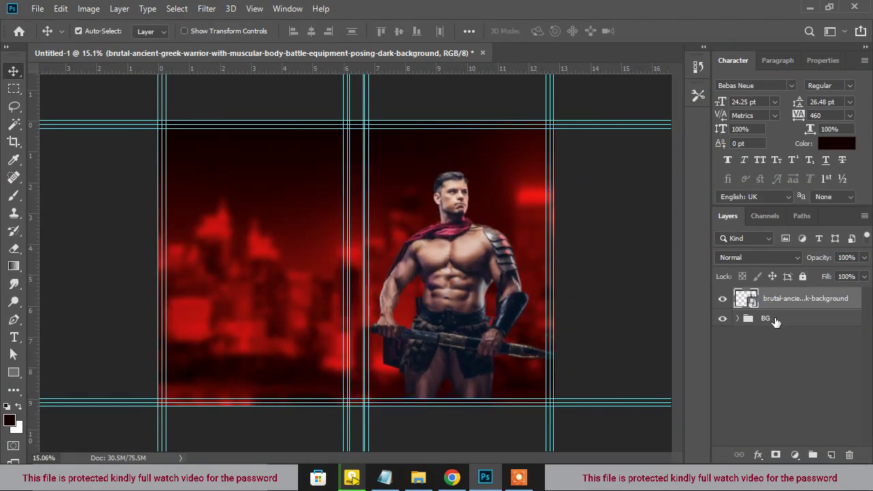
# Add an empty layer on top and set the Brush tool size to 484
pyautogui.click(832, 456)
pyautogui.scroll(2, 496, 365)
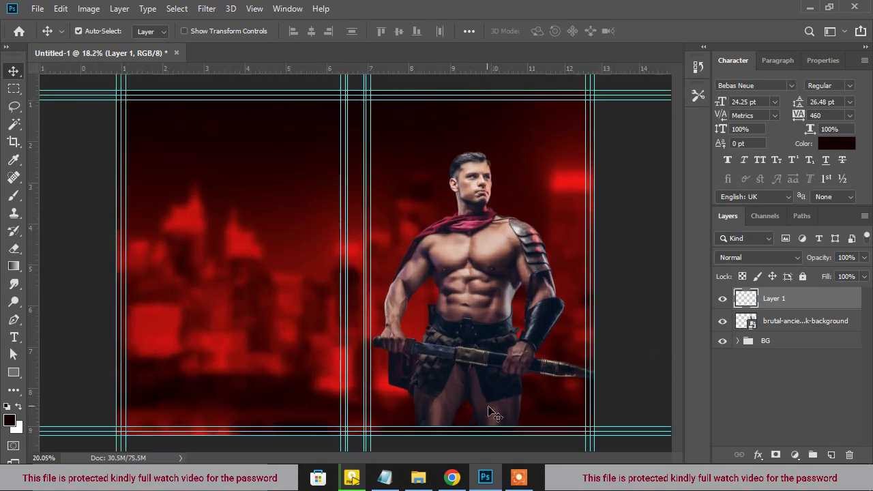
pyautogui.press('b')
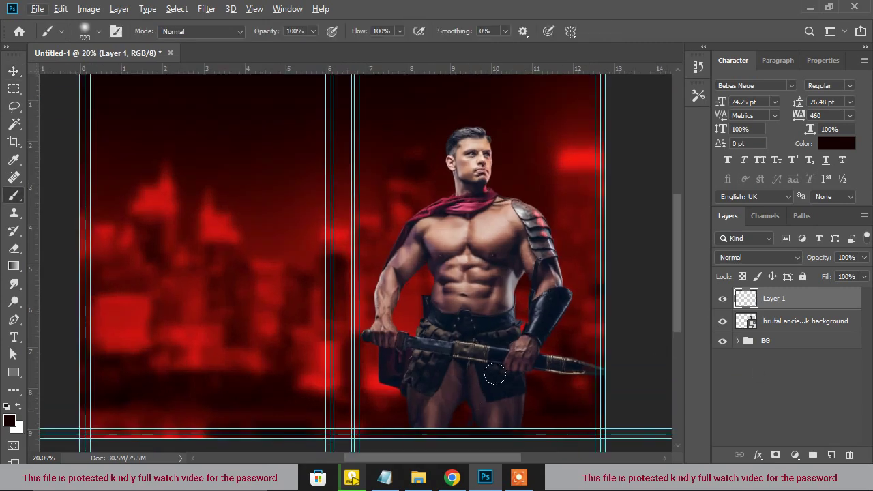
pyautogui.scroll(2, 496, 373)
pyautogui.scroll(-2, 571, 390)
pyautogui.scroll(3, 380, 250)
pyautogui.moveTo(349, 285); pyautogui.dragTo(272, 310)
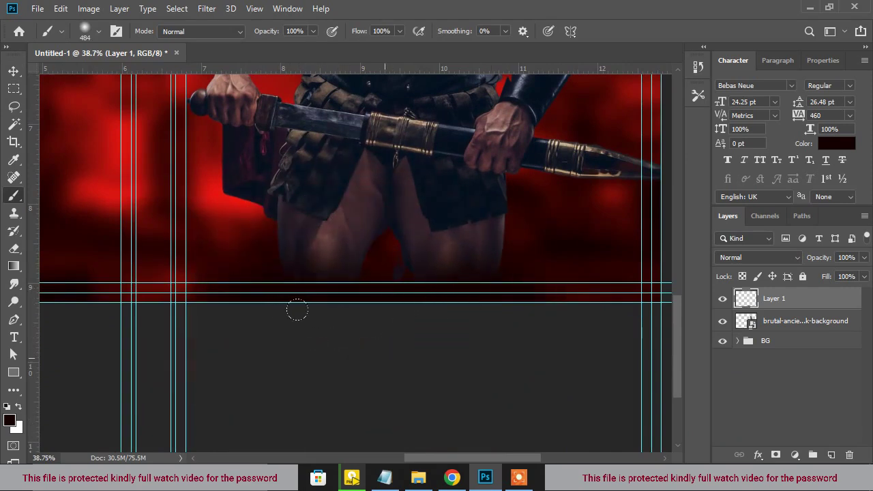
pyautogui.scroll(-2, 301, 341)
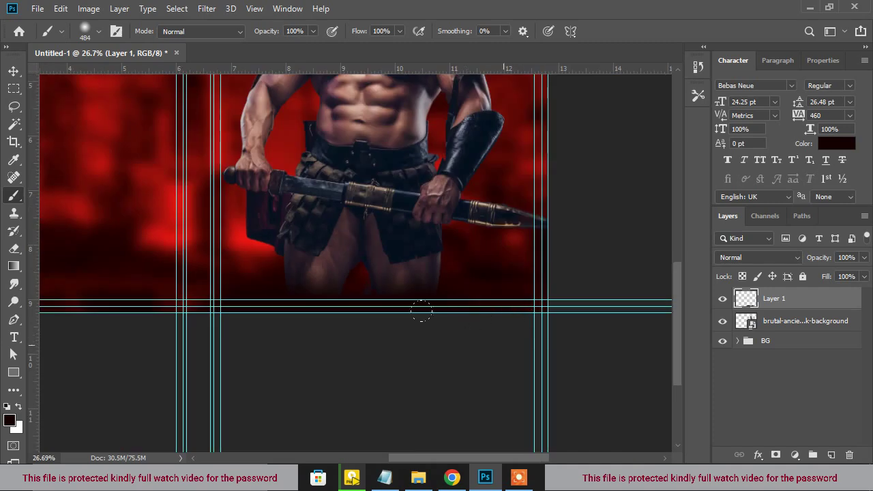
pyautogui.scroll(-1, 286, 327)
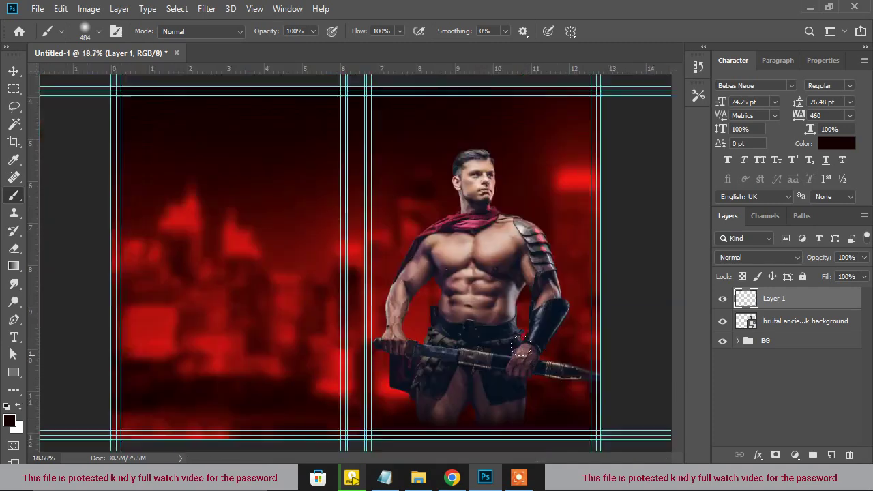
pyautogui.scroll(-1, 452, 429)
pyautogui.scroll(1, 446, 409)
pyautogui.scroll(-1, 483, 352)
pyautogui.scroll(-1, 460, 209)
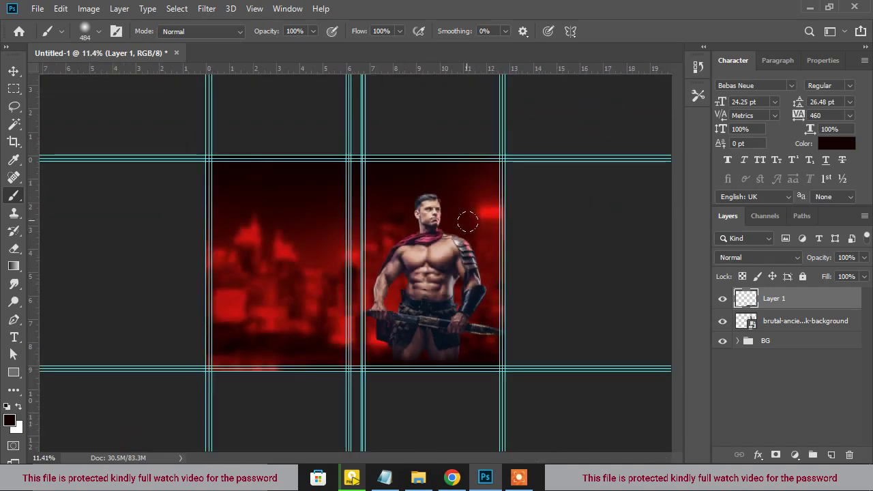
pyautogui.scroll(2, 516, 314)
pyautogui.scroll(-1, 479, 312)
# Group the warrior photo with the empty layer and begin naming the group IMAGE
pyautogui.press('v')
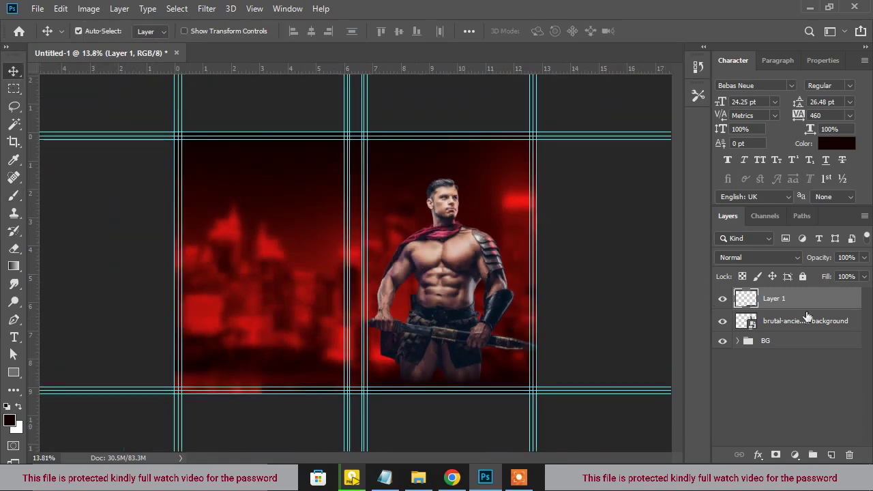
pyautogui.keyDown('shift'); pyautogui.click(811, 327); pyautogui.keyUp('shift')
pyautogui.click(812, 454)
pyautogui.doubleClick(775, 296)
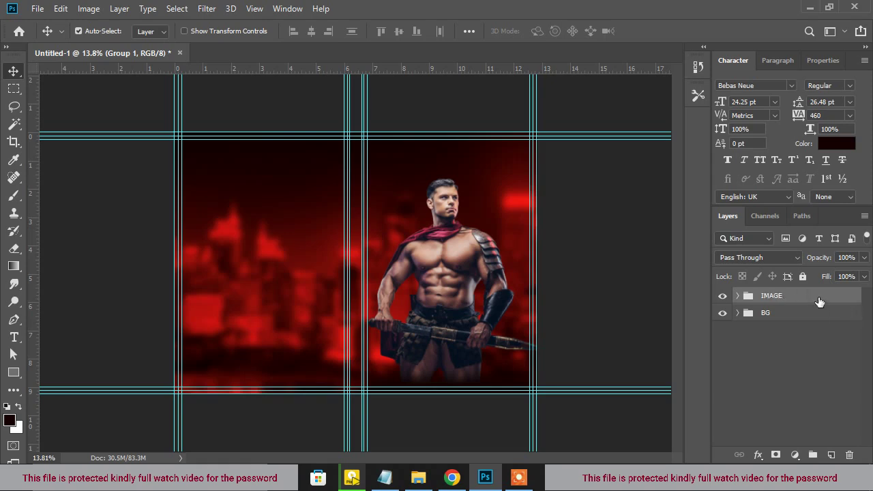
# Place the red smoke image 2 on a new layer above the BG group
pyautogui.click(793, 311)
pyautogui.click(831, 455)
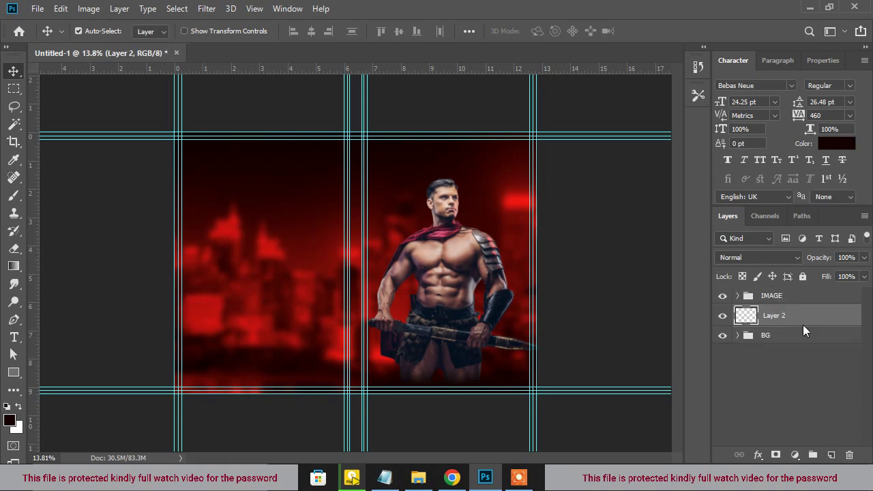
pyautogui.click(417, 477)
pyautogui.moveTo(154, 160); pyautogui.dragTo(488, 298)
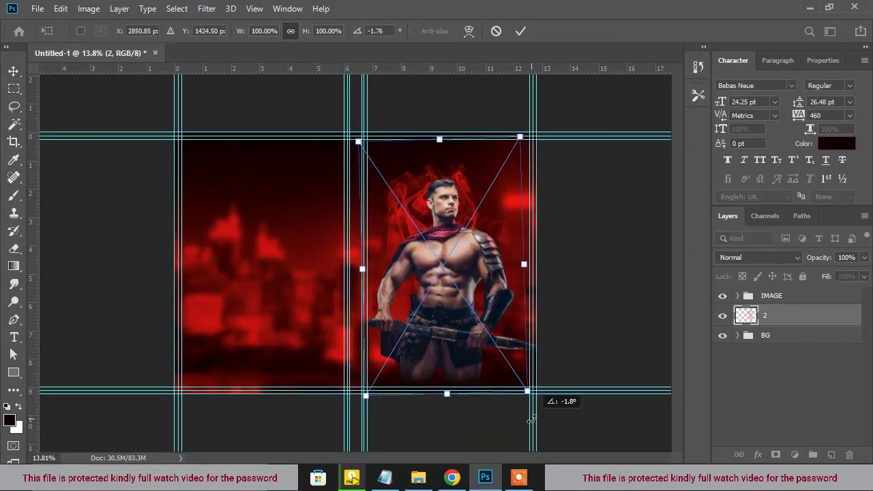
pyautogui.press('Return')
# Place the dark smoke Layer 17 below the red smoke, positioned behind the warrior
pyautogui.click(432, 480)
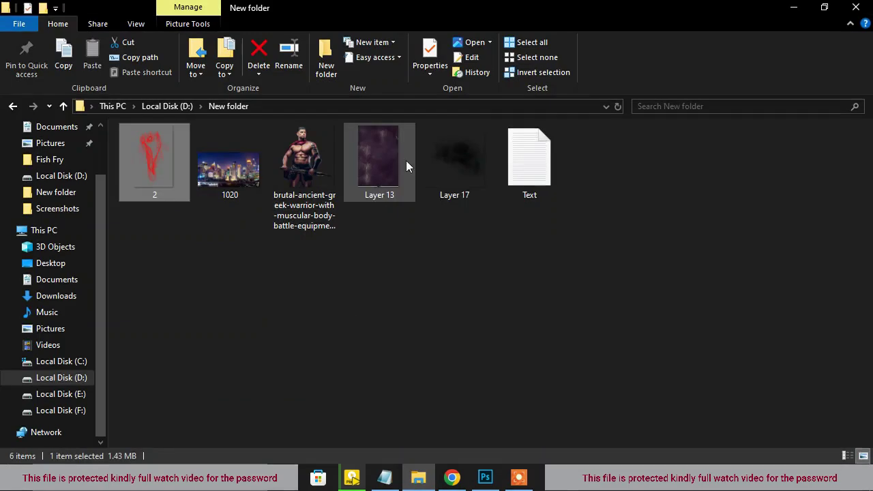
pyautogui.moveTo(460, 158); pyautogui.dragTo(511, 226)
pyautogui.moveTo(441, 235); pyautogui.dragTo(549, 191)
pyautogui.scroll(-2, 585, 421)
pyautogui.press('Return')
pyautogui.moveTo(772, 317); pyautogui.dragTo(772, 339)
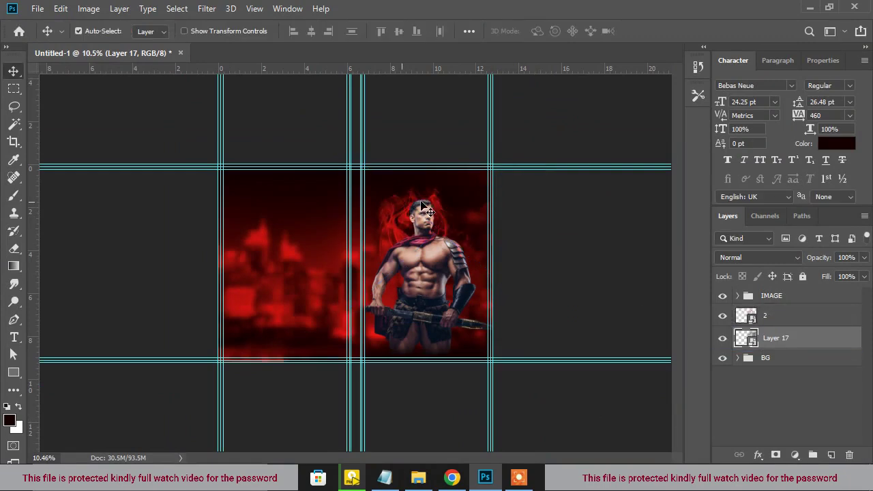
pyautogui.scroll(3, 516, 181)
pyautogui.moveTo(517, 173); pyautogui.dragTo(526, 181)
# Group the red smoke 2 and Layer 17 layers and begin naming the group Smoke
pyautogui.scroll(-2, 577, 214)
pyautogui.click(431, 243)
pyautogui.scroll(3, 448, 242)
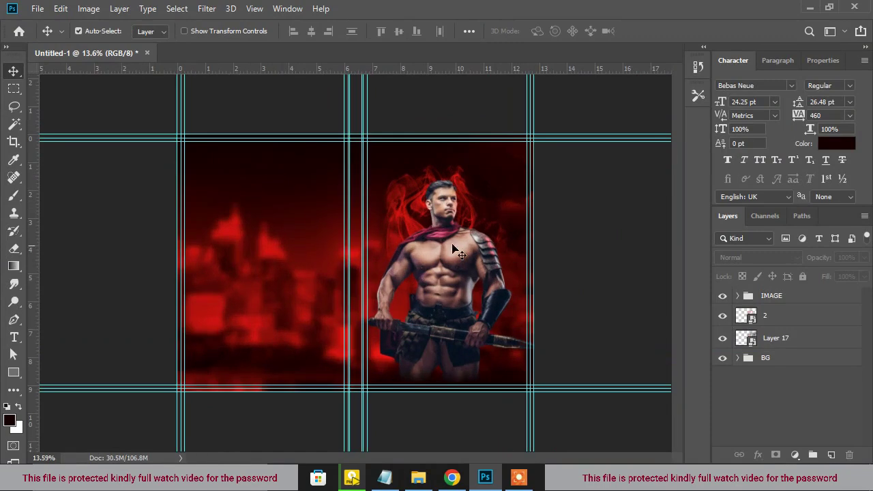
pyautogui.click(776, 381)
pyautogui.keyDown('shift'); pyautogui.click(771, 362); pyautogui.keyUp('shift')
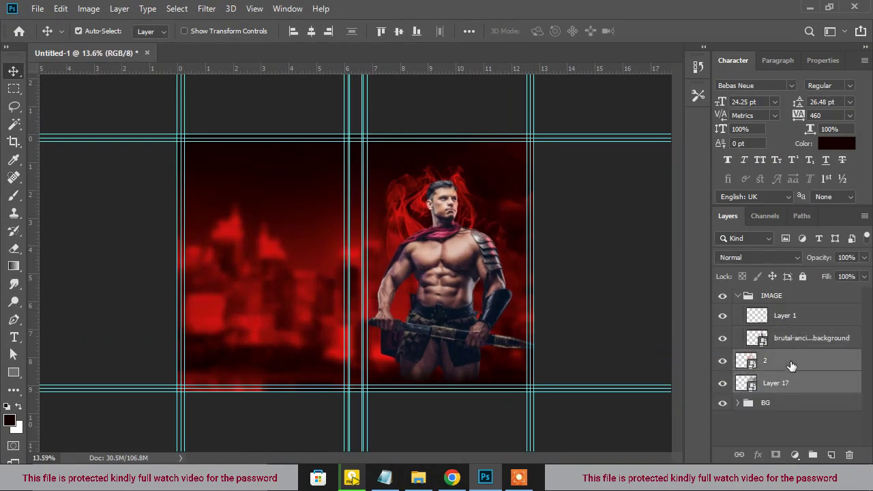
pyautogui.moveTo(771, 362); pyautogui.dragTo(813, 454)
pyautogui.doubleClick(774, 357)
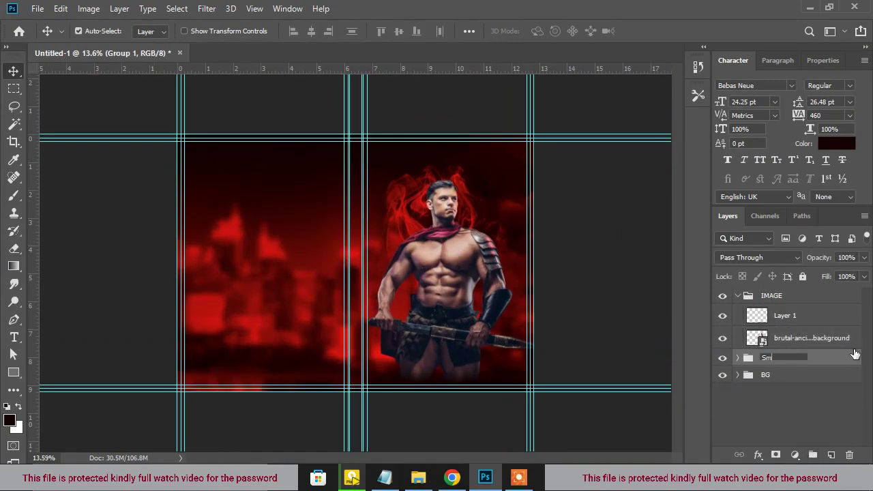
# Collapse and select the IMAGE group, then add an empty layer above it
pyautogui.click(738, 295)
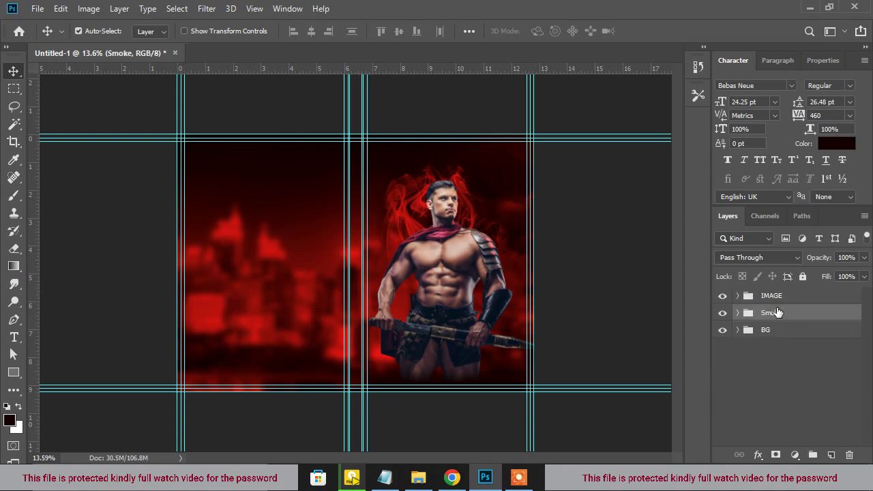
pyautogui.click(774, 296)
pyautogui.scroll(-1, 417, 205)
pyautogui.scroll(1, 437, 208)
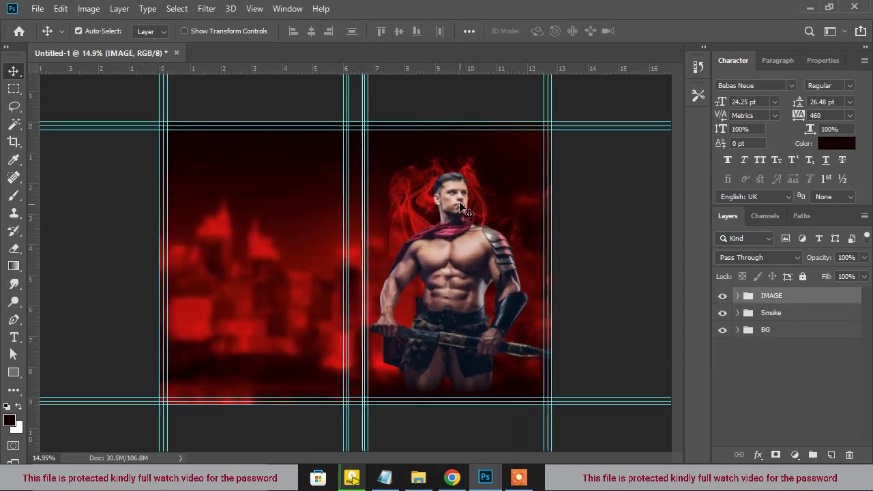
pyautogui.click(831, 454)
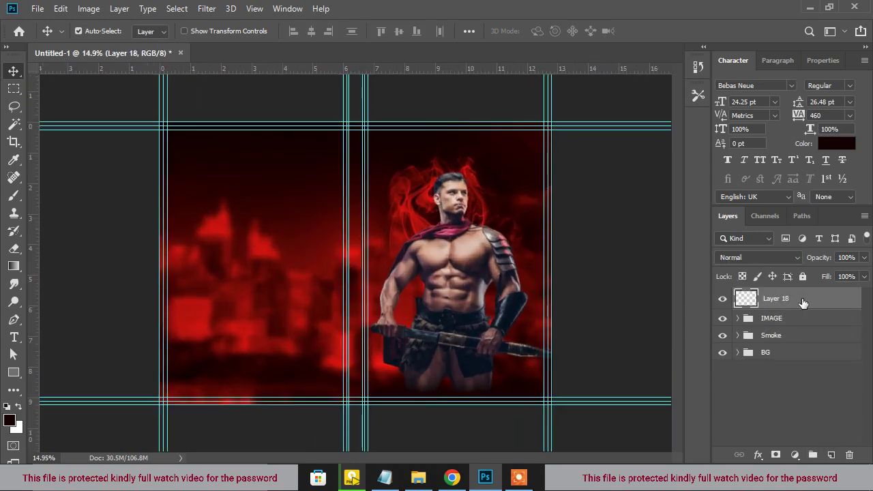
# Drop the Layer 13 texture onto the cover, rotated -90° and scaled to fill the canvas
pyautogui.click(419, 477)
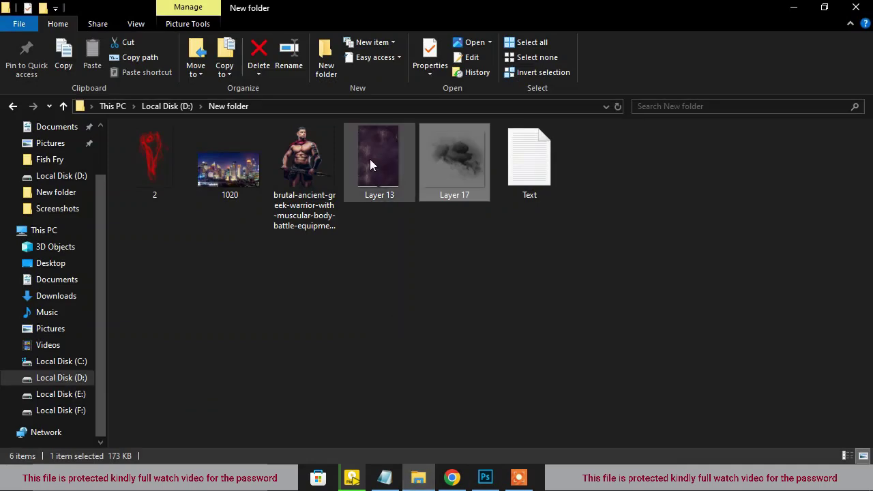
pyautogui.moveTo(381, 156); pyautogui.dragTo(355, 262)
pyautogui.moveTo(471, 406); pyautogui.dragTo(459, 206)
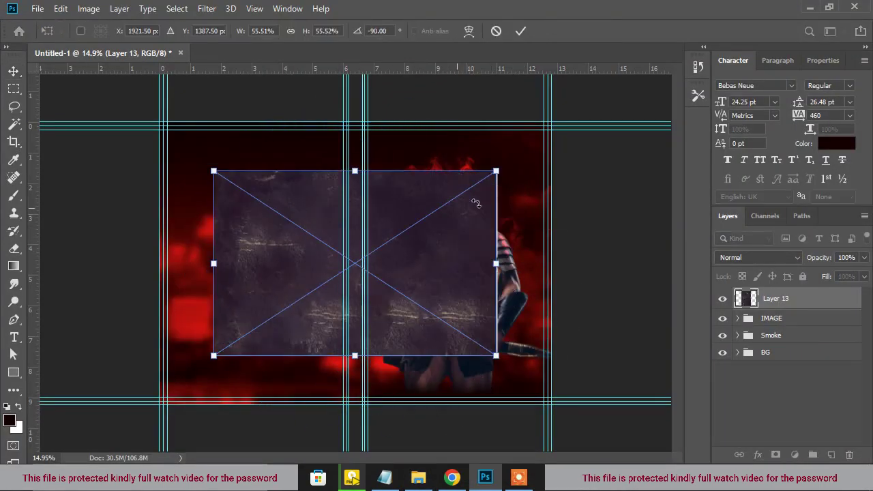
pyautogui.moveTo(497, 174); pyautogui.dragTo(579, 119)
pyautogui.press('Return')
# Set the texture layer to Subtract blend mode with 33% fill
pyautogui.click(773, 259)
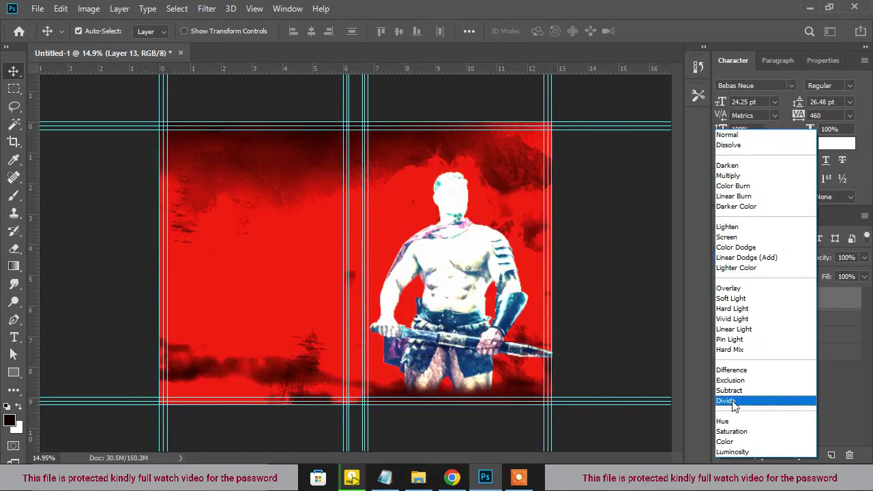
pyautogui.click(730, 391)
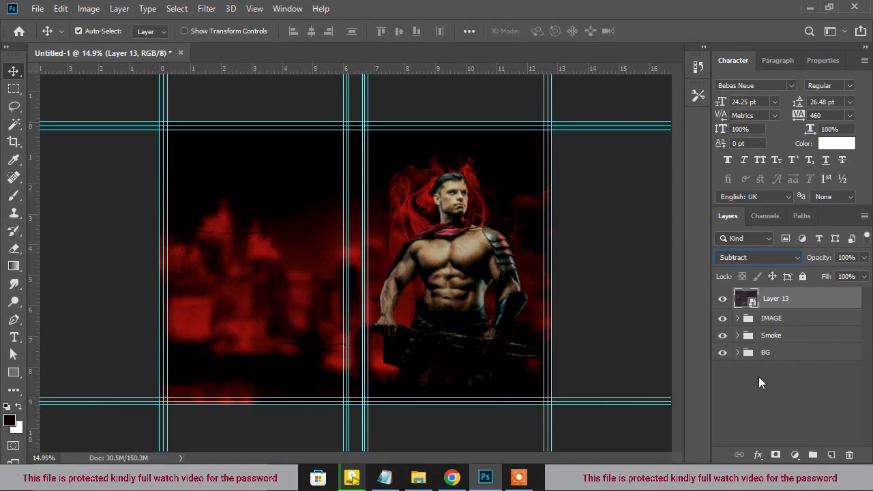
pyautogui.click(864, 277)
pyautogui.moveTo(838, 295); pyautogui.dragTo(820, 297)
pyautogui.click(796, 306)
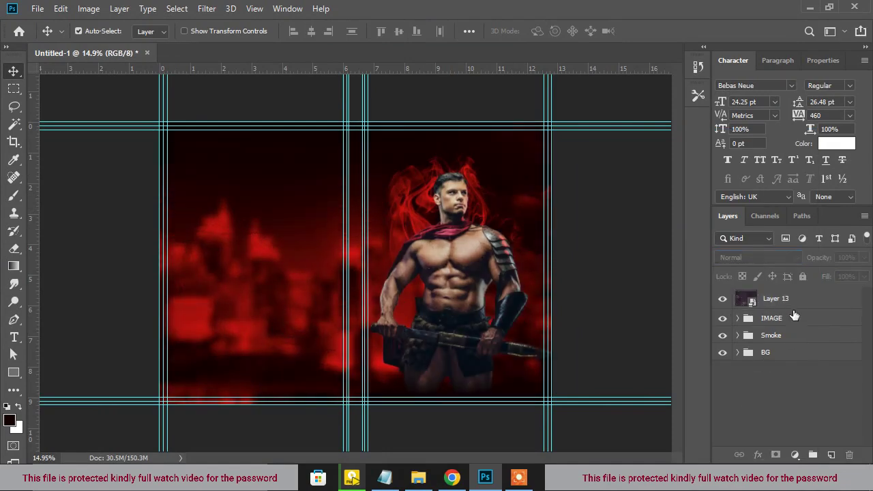
# Put the texture layer into its own group named Texture and collapse it
pyautogui.click(812, 456)
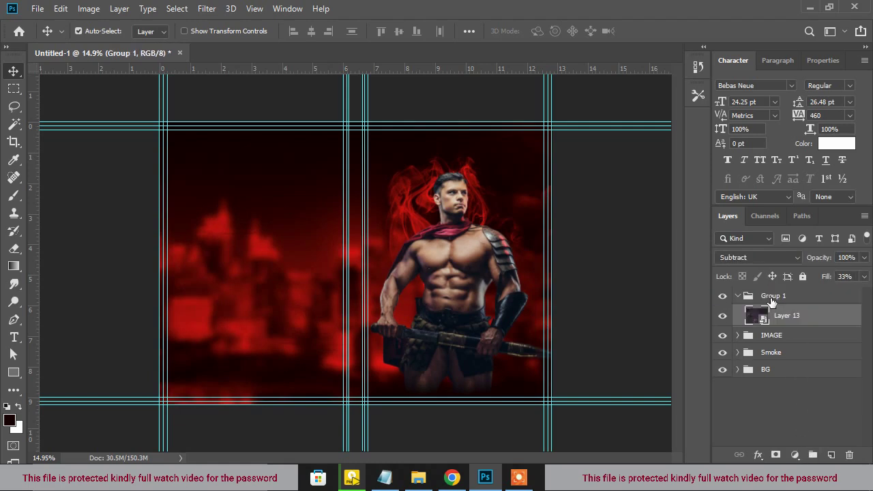
pyautogui.click(750, 300)
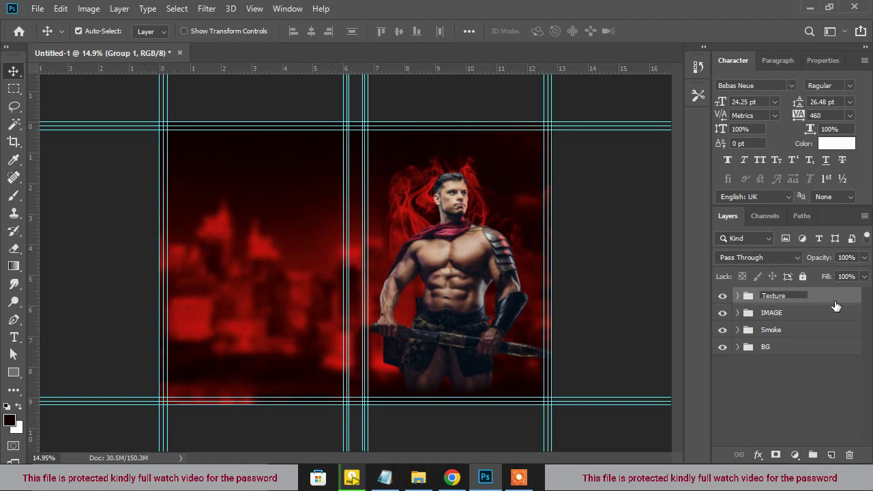
pyautogui.click(831, 455)
# Paste the Eternal Dominion title from the notes into a text box over the warrior's waist
pyautogui.click(385, 477)
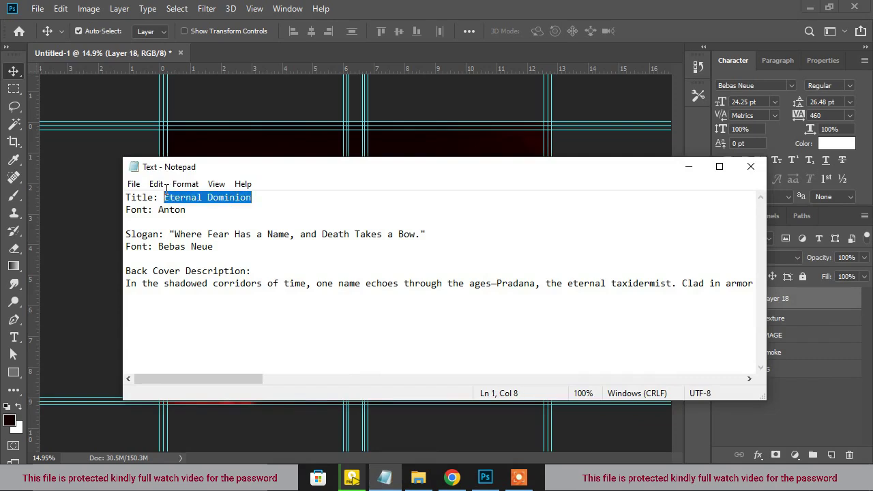
pyautogui.click(509, 5)
pyautogui.scroll(2, 477, 349)
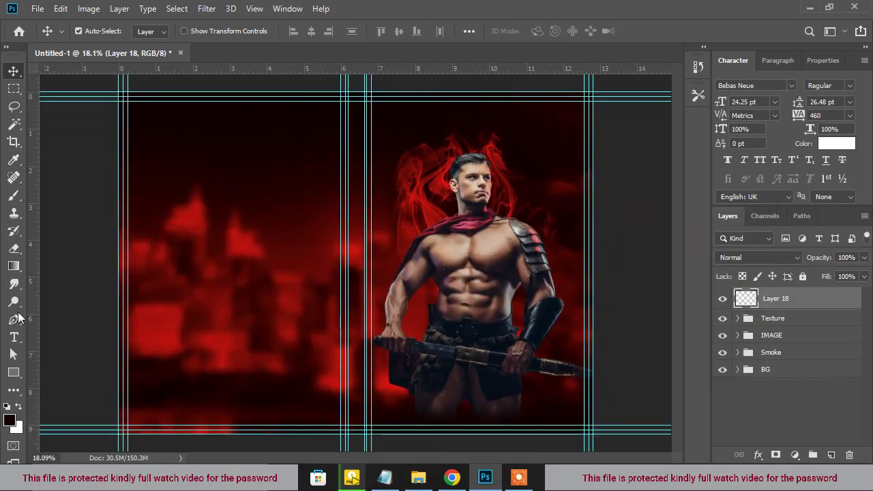
pyautogui.click(15, 339)
pyautogui.moveTo(400, 321); pyautogui.dragTo(566, 396)
pyautogui.hotkey('ctrl', 'v')
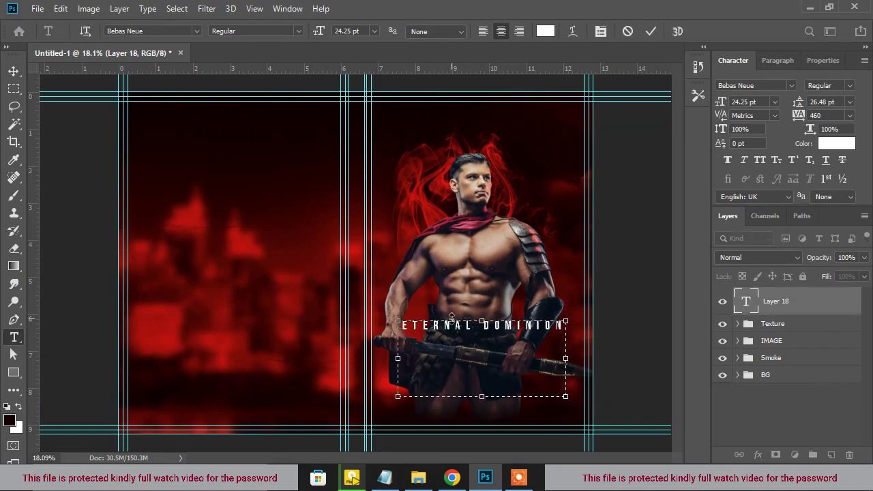
pyautogui.click(14, 71)
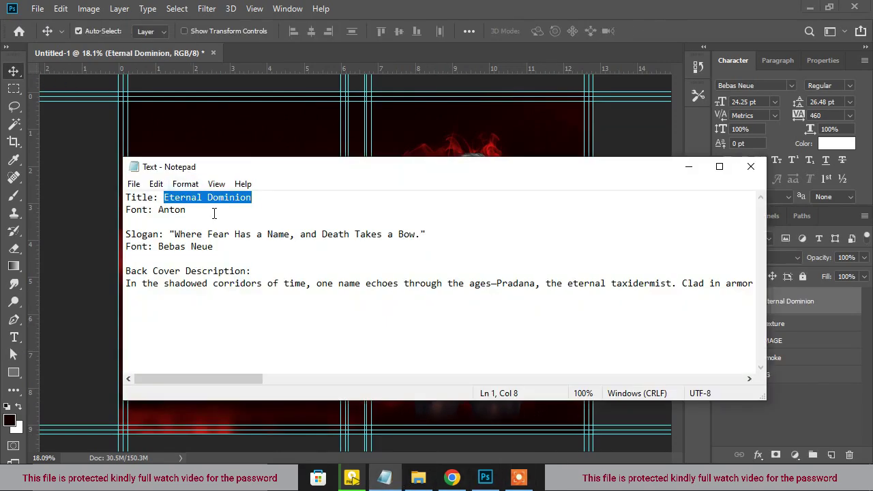
# Change the title font from Bebas Neue to Anton
pyautogui.moveTo(213, 214); pyautogui.dragTo(161, 212)
pyautogui.hotkey('ctrl', 'c')
pyautogui.hotkey('alt', 'Tab')
pyautogui.click(765, 86)
pyautogui.hotkey('ctrl', 'v')
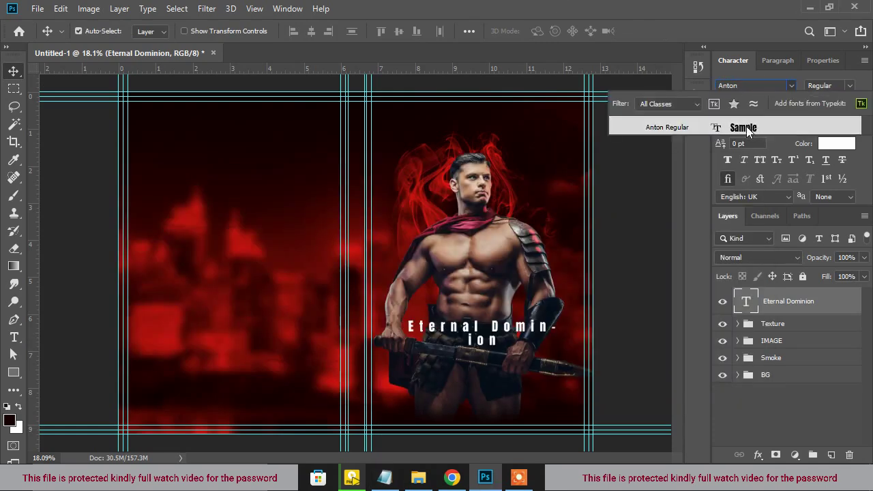
pyautogui.press('Return')
# Break the title so Dominion sits on its own second line
pyautogui.doubleClick(500, 334)
pyautogui.click(491, 329)
pyautogui.press('BackSpace')
pyautogui.press('Return')
pyautogui.scroll(2, 514, 344)
# Colour the whole title red
pyautogui.moveTo(551, 351); pyautogui.dragTo(415, 314)
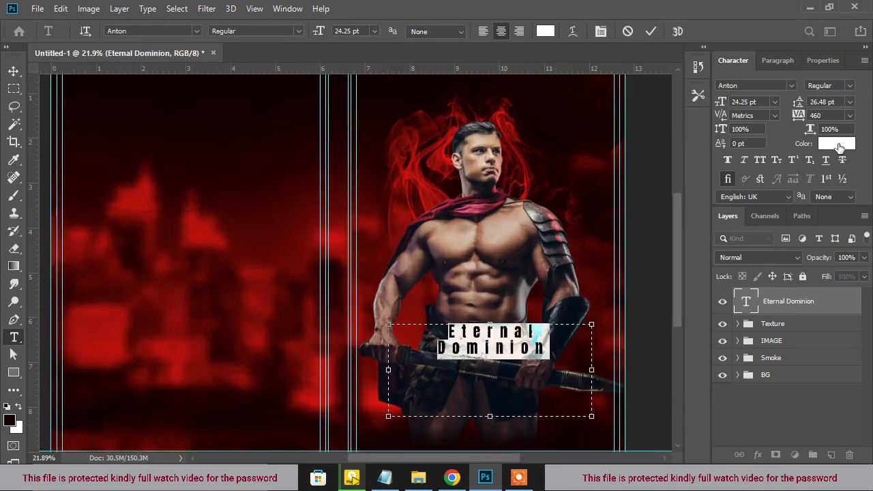
pyautogui.click(839, 148)
pyautogui.click(639, 277)
pyautogui.click(792, 219)
pyautogui.click(566, 348)
# Set the title's font size to about 57.25 pt
pyautogui.moveTo(566, 348); pyautogui.dragTo(297, 243)
pyautogui.moveTo(719, 102); pyautogui.dragTo(740, 111)
pyautogui.click(558, 387)
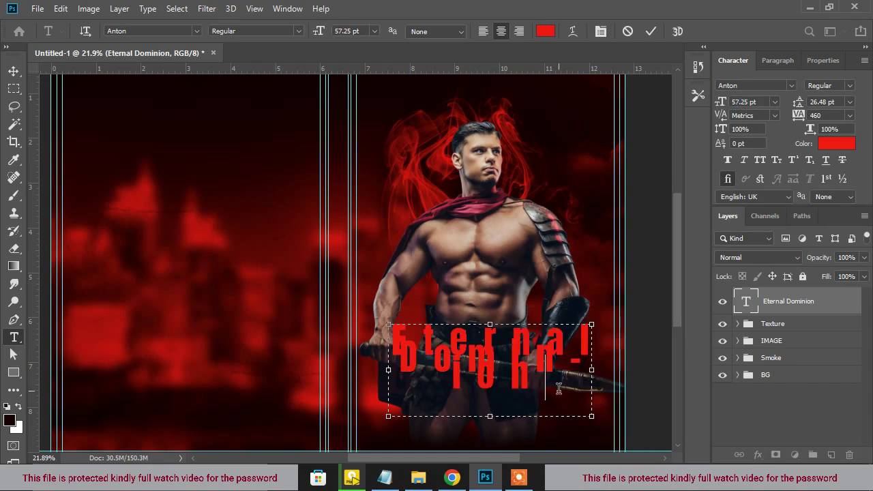
pyautogui.hotkey('ctrl', 'Return')
pyautogui.press('v')
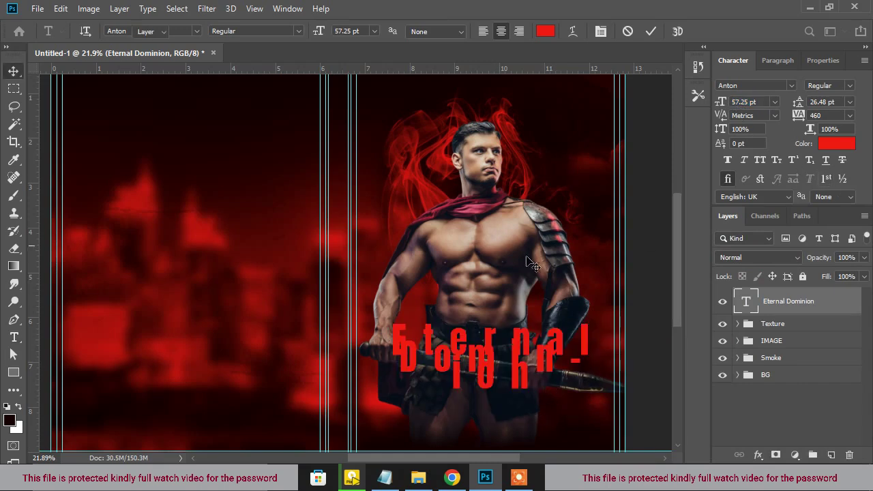
# Give the title tracking 220, Auto leading and All Caps, then adjust line spacing
pyautogui.moveTo(799, 113); pyautogui.dragTo(784, 115)
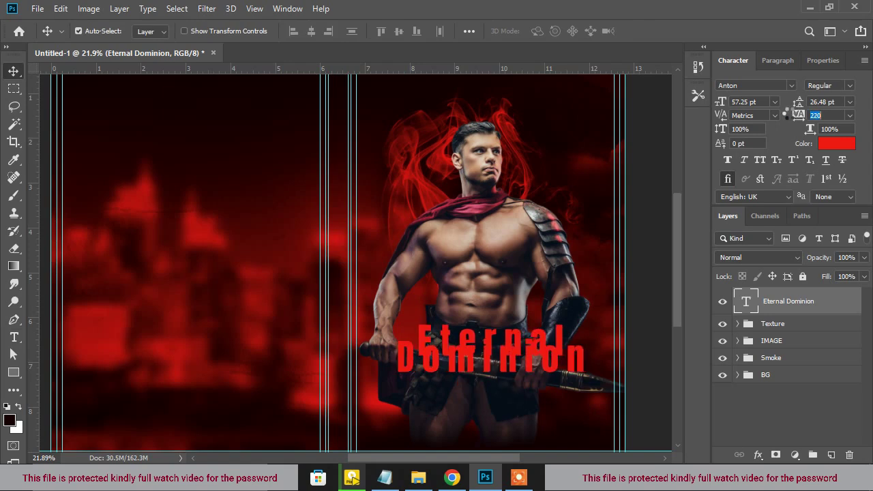
pyautogui.click(850, 102)
pyautogui.click(829, 113)
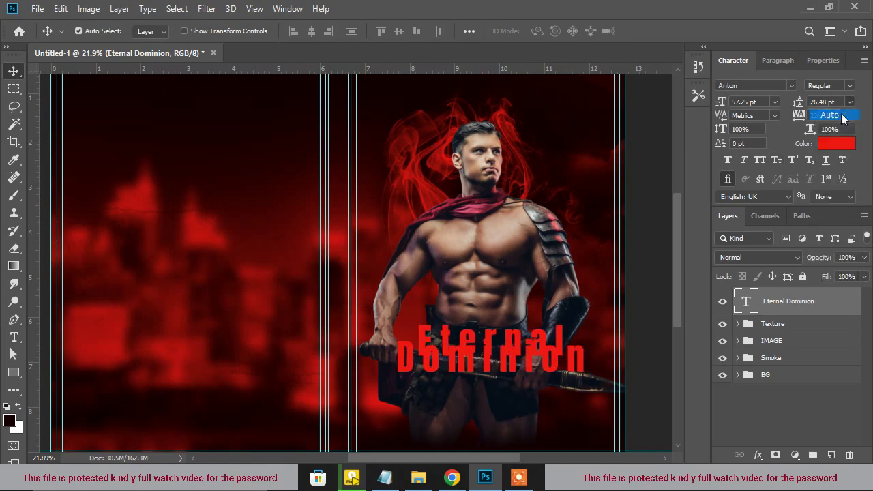
pyautogui.click(760, 160)
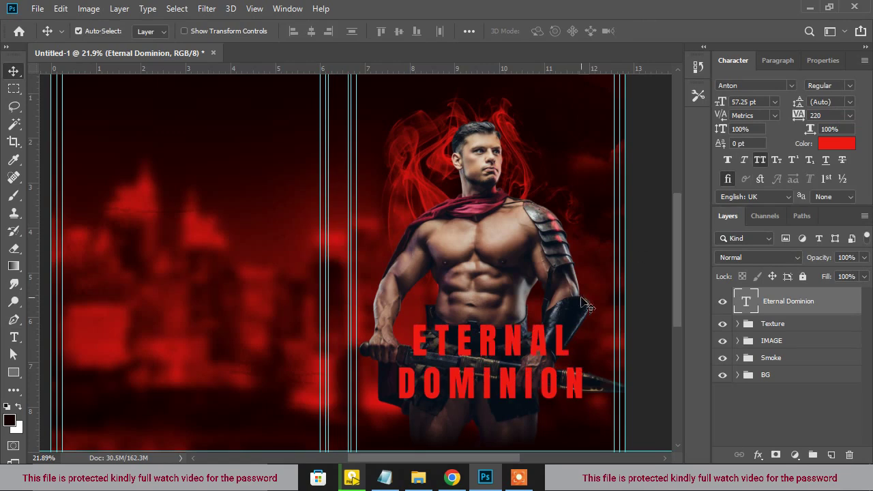
pyautogui.hotkey('ctrl', '0')
pyautogui.moveTo(798, 107); pyautogui.dragTo(785, 100)
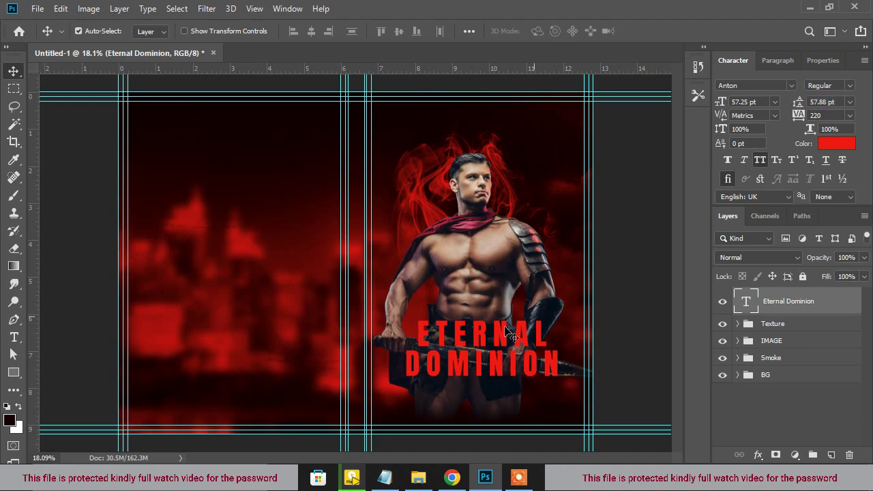
# Move the title slightly lower on the front cover
pyautogui.moveTo(502, 340); pyautogui.dragTo(502, 353)
pyautogui.scroll(-2, 502, 346)
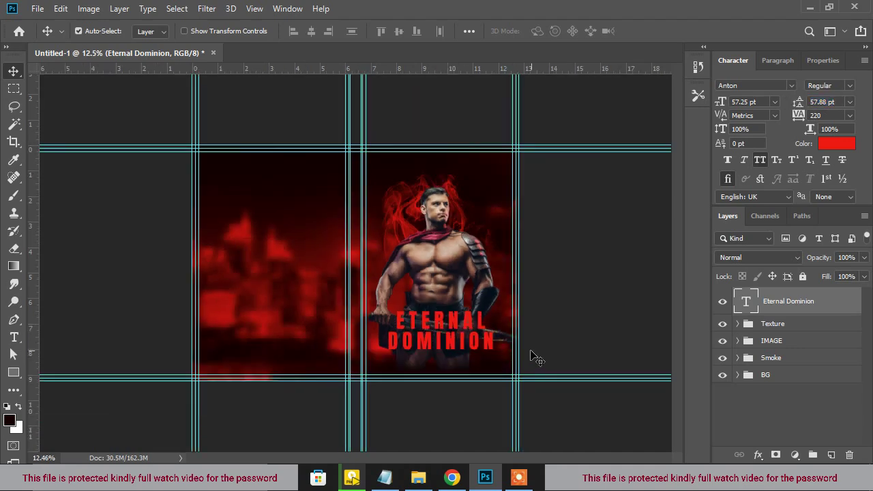
pyautogui.scroll(2, 431, 364)
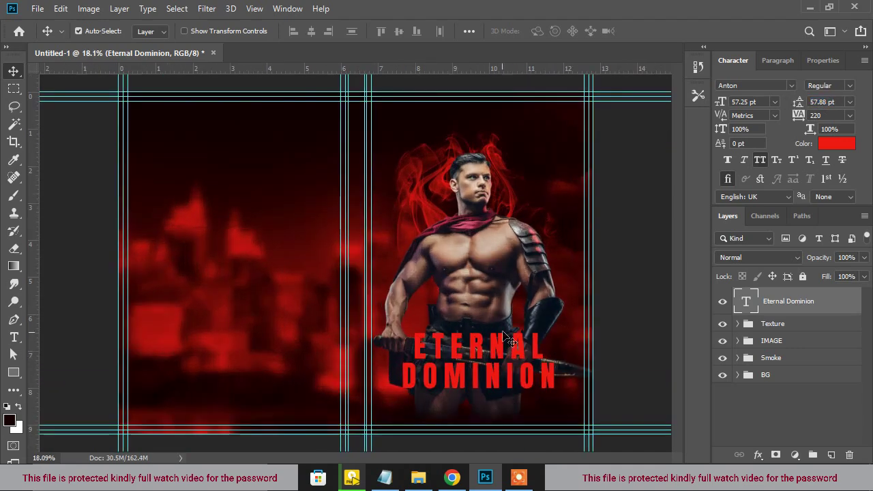
pyautogui.doubleClick(748, 294)
# Add Outer Glow and a Drop Shadow with shorter distance and about 18% spread to the title
pyautogui.moveTo(470, 133); pyautogui.dragTo(770, 72)
pyautogui.click(600, 362)
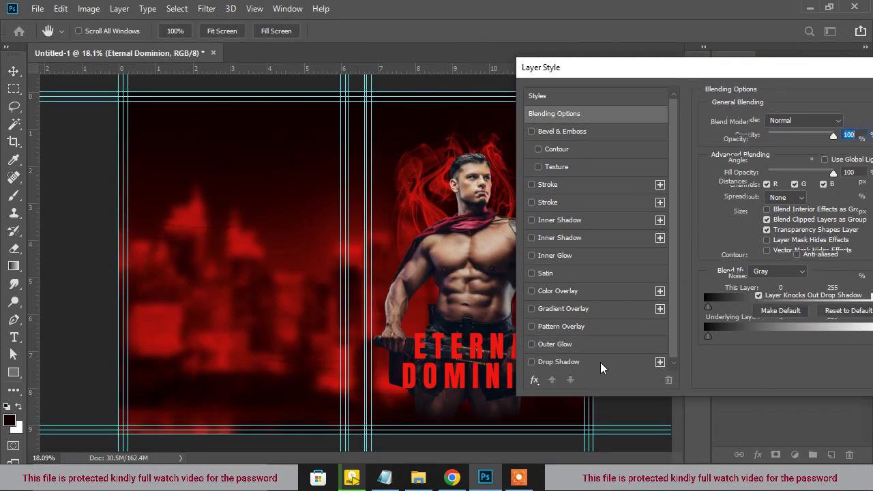
pyautogui.click(561, 344)
pyautogui.click(560, 362)
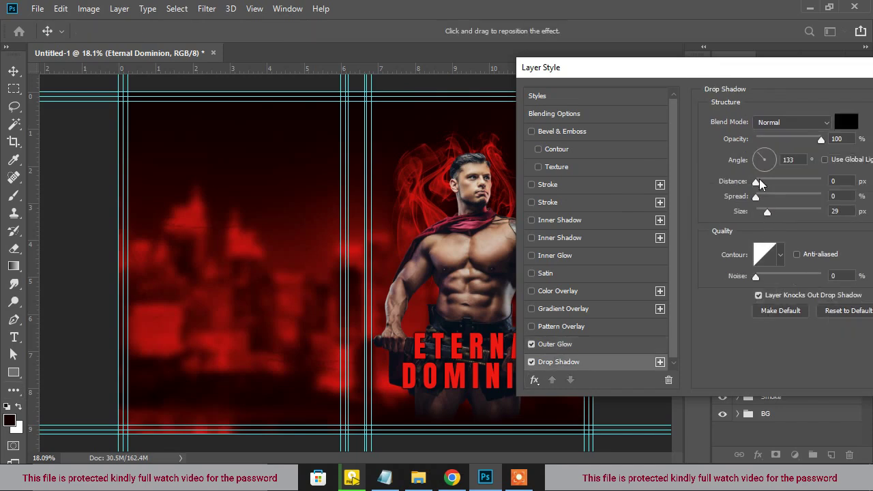
pyautogui.moveTo(778, 175); pyautogui.dragTo(780, 210)
pyautogui.moveTo(777, 197); pyautogui.dragTo(768, 197)
pyautogui.moveTo(719, 74); pyautogui.dragTo(679, 111)
pyautogui.moveTo(842, 104); pyautogui.dragTo(709, 128)
pyautogui.click(812, 157)
pyautogui.scroll(-2, 490, 317)
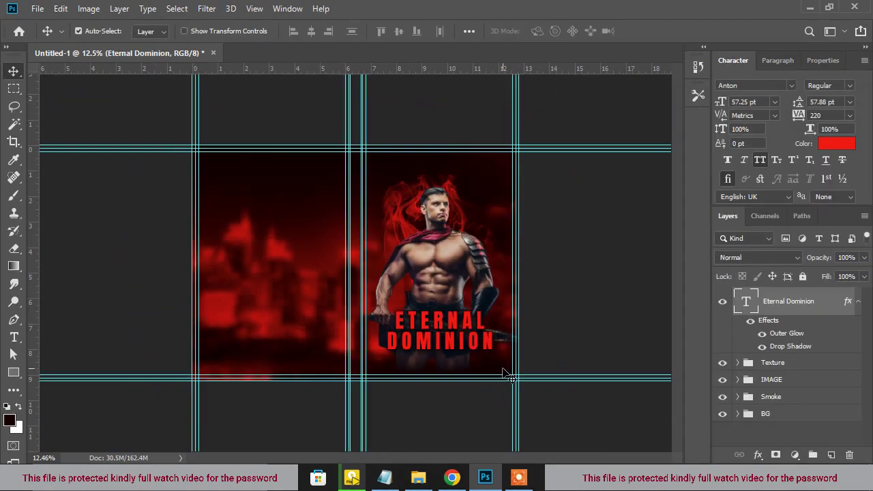
pyautogui.click(482, 365)
# Copy the slogan text from the notes and add a new layer above the title
pyautogui.click(385, 479)
pyautogui.click(341, 212)
pyautogui.moveTo(418, 235); pyautogui.dragTo(176, 238)
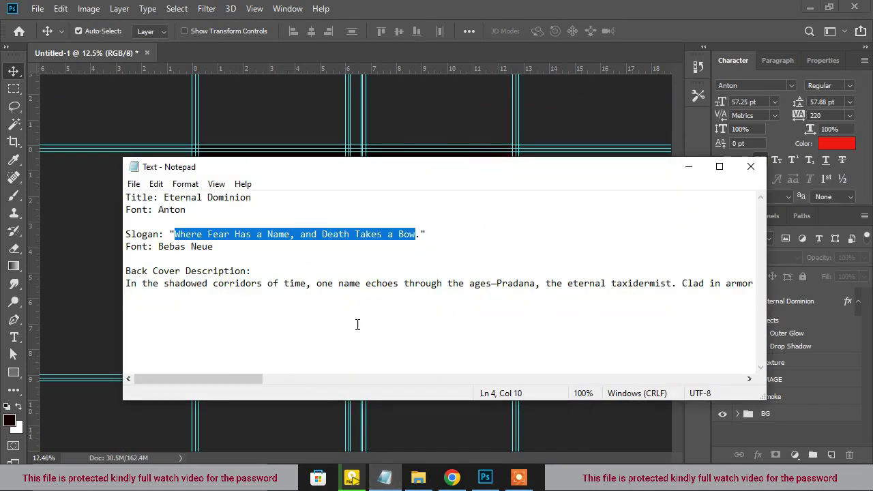
pyautogui.click(515, 6)
pyautogui.scroll(1, 463, 361)
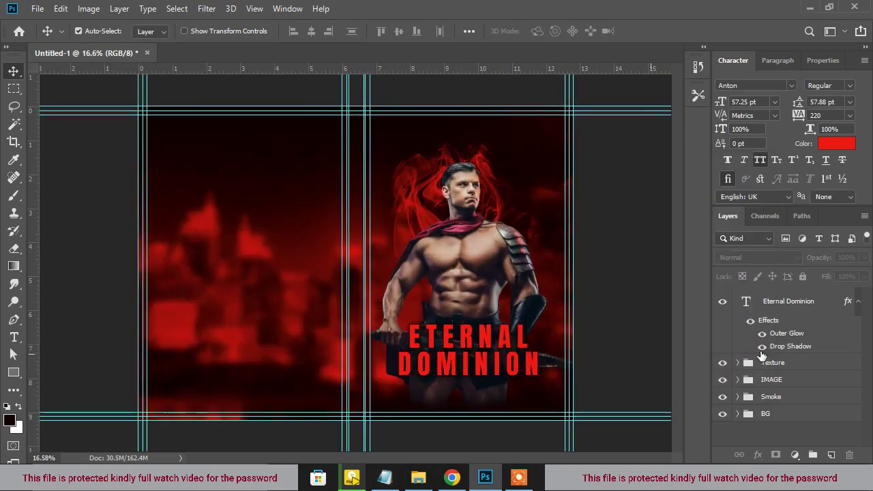
pyautogui.click(816, 306)
pyautogui.click(831, 455)
# Paste the slogan into a text box below the title at 17.25 pt with Auto leading
pyautogui.click(15, 338)
pyautogui.moveTo(382, 376); pyautogui.dragTo(560, 416)
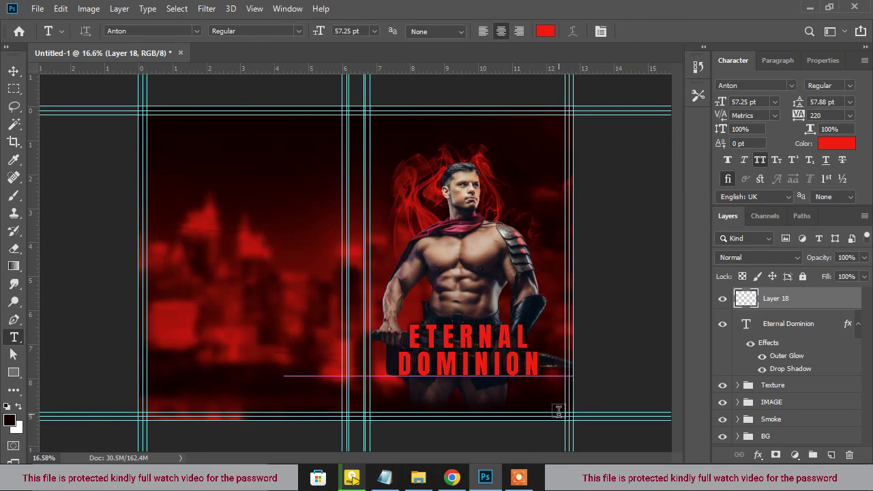
pyautogui.write('WHERE FEAR')
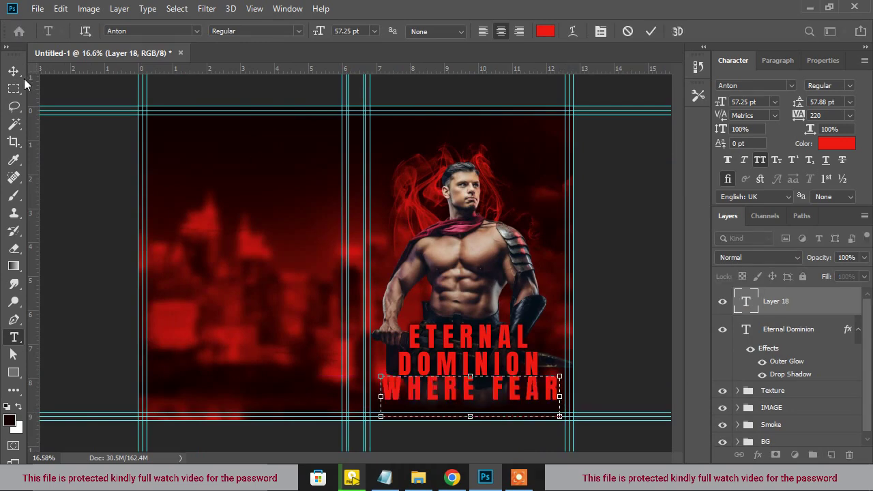
pyautogui.click(13, 71)
pyautogui.moveTo(725, 101); pyautogui.dragTo(696, 96)
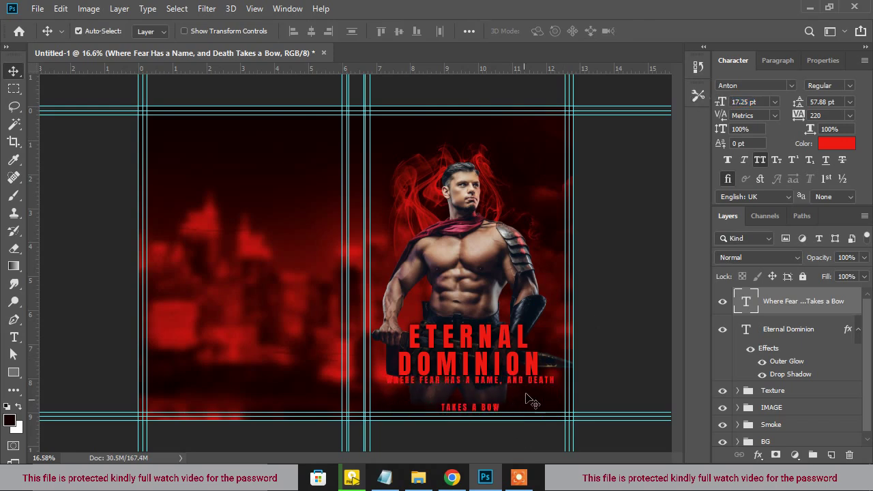
pyautogui.click(850, 102)
pyautogui.click(829, 118)
# Nudge the slogan into place and colour it white
pyautogui.moveTo(482, 391); pyautogui.dragTo(486, 394)
pyautogui.scroll(1, 530, 391)
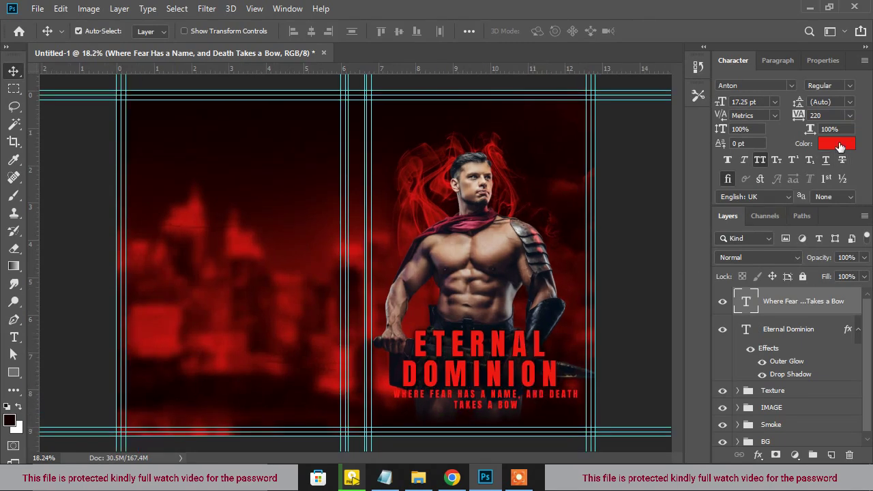
pyautogui.click(840, 146)
pyautogui.moveTo(577, 242); pyautogui.dragTo(507, 222)
pyautogui.click(840, 222)
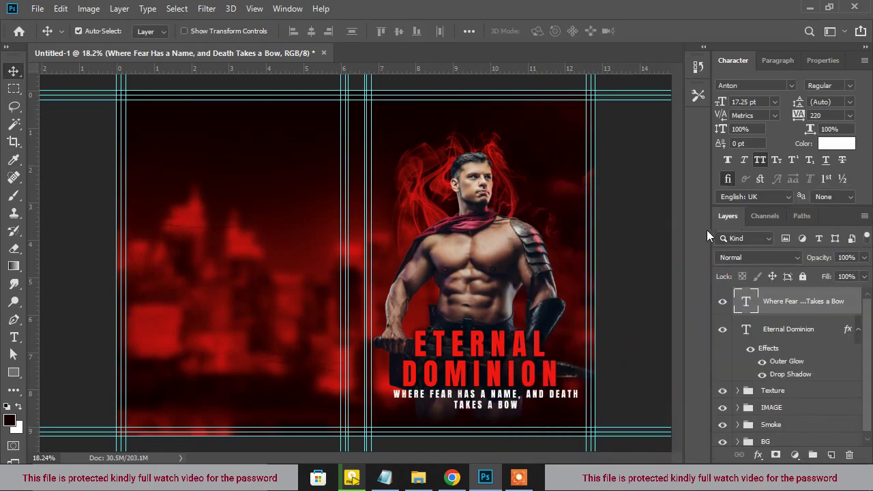
# Break the slogan into two lines before DEATH and centre it under the title
pyautogui.doubleClick(558, 395)
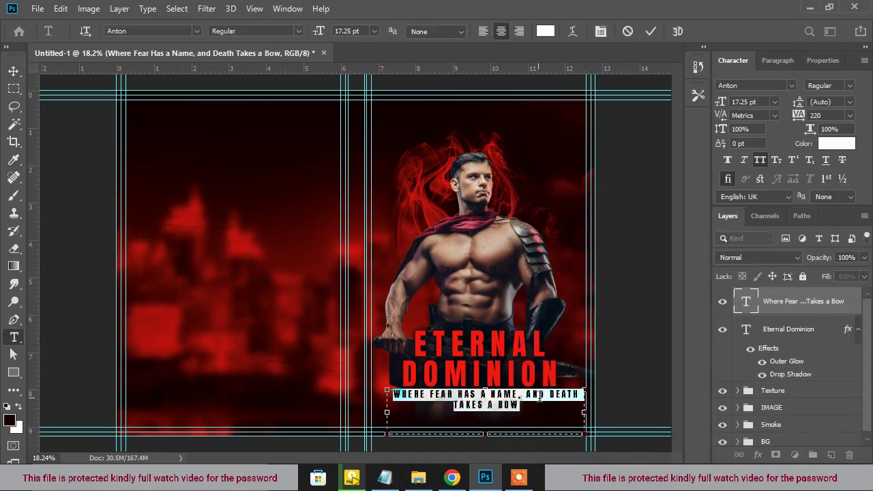
pyautogui.click(551, 394)
pyautogui.press('Return')
pyautogui.hotkey('ctrl', 'Return')
pyautogui.moveTo(517, 409); pyautogui.dragTo(508, 410)
pyautogui.scroll(-3, 508, 409)
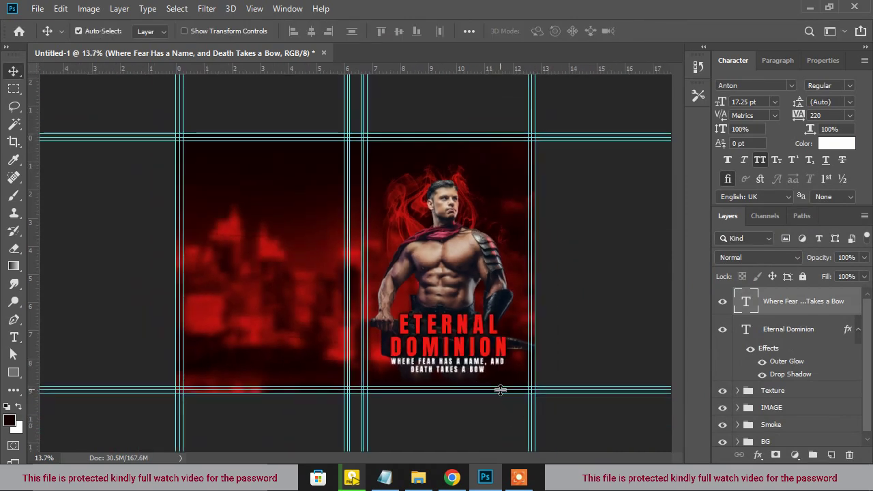
pyautogui.scroll(3, 490, 372)
# Duplicate the slogan to the top of the cover and retype it as the author's name
pyautogui.moveTo(518, 408); pyautogui.dragTo(530, 138)
pyautogui.scroll(-2, 530, 138)
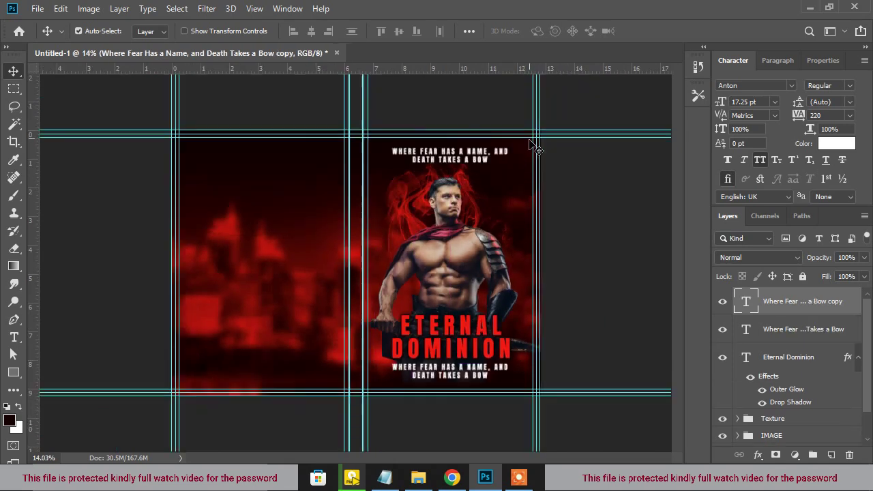
pyautogui.doubleClick(478, 156)
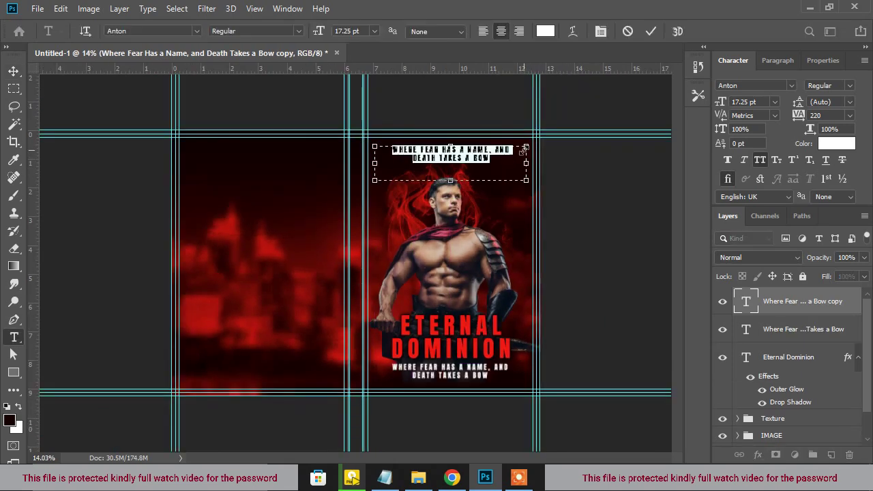
pyautogui.press('BackSpace')
pyautogui.scroll(1, 539, 147)
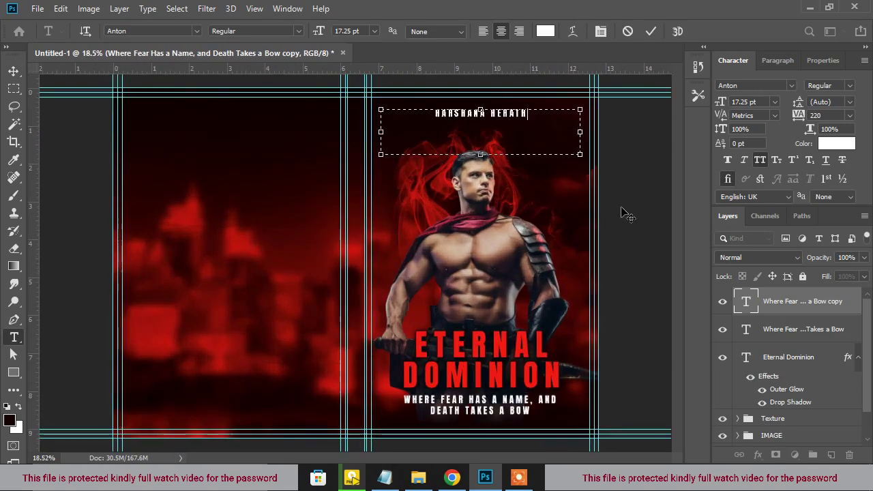
pyautogui.hotkey('ctrl', 'Return')
pyautogui.press('v')
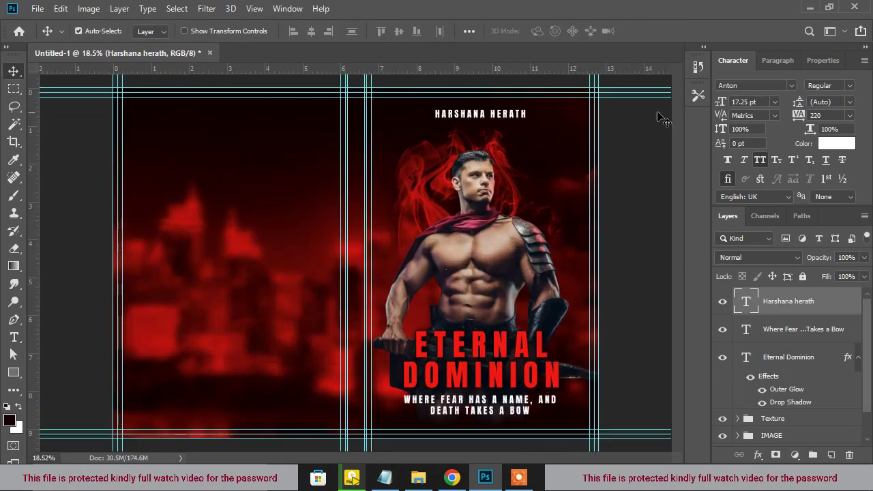
# Set the author name to 20.25 pt with tracking 540
pyautogui.moveTo(719, 109); pyautogui.dragTo(716, 100)
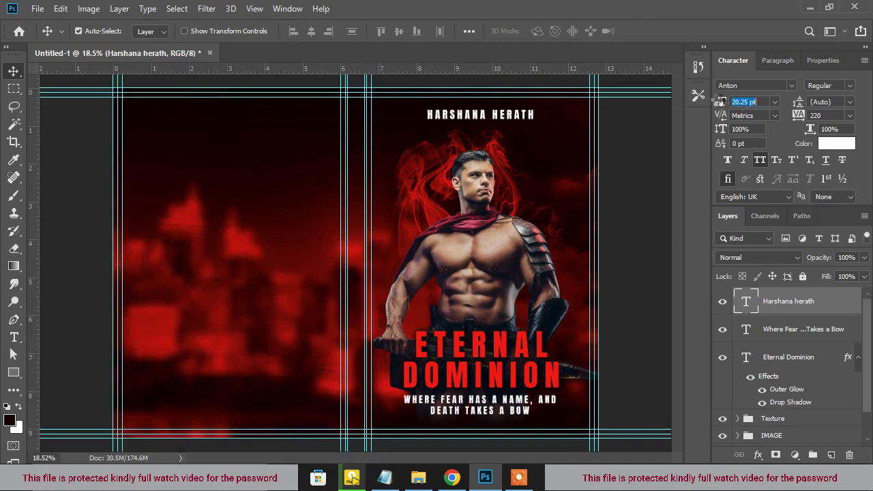
pyautogui.moveTo(805, 118); pyautogui.dragTo(816, 110)
pyautogui.hotkey('ctrl', '0')
pyautogui.click(558, 258)
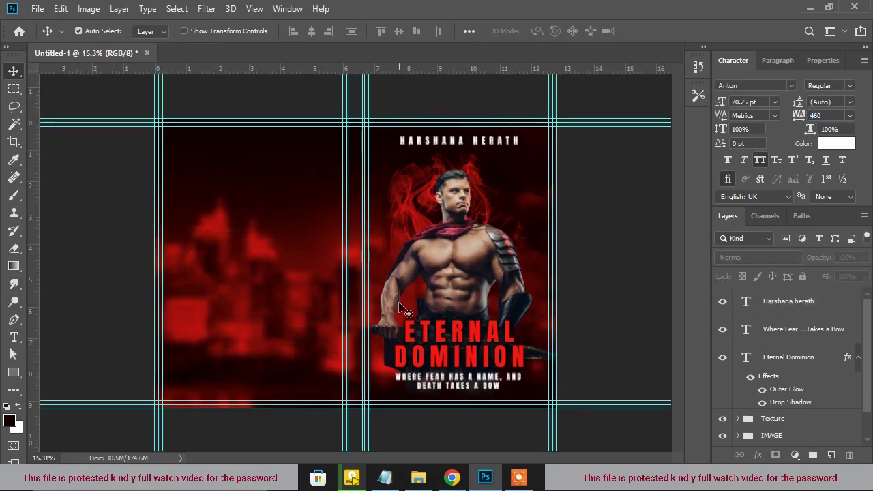
# Drag two vertical guides onto the front cover and widen the author name's tracking slightly
pyautogui.moveTo(30, 329); pyautogui.dragTo(395, 303)
pyautogui.moveTo(42, 370); pyautogui.dragTo(523, 331)
pyautogui.click(503, 147)
pyautogui.moveTo(797, 116); pyautogui.dragTo(801, 114)
pyautogui.click(559, 295)
# Expand the IMAGE group and select the warrior photo layer
pyautogui.scroll(-1, 558, 295)
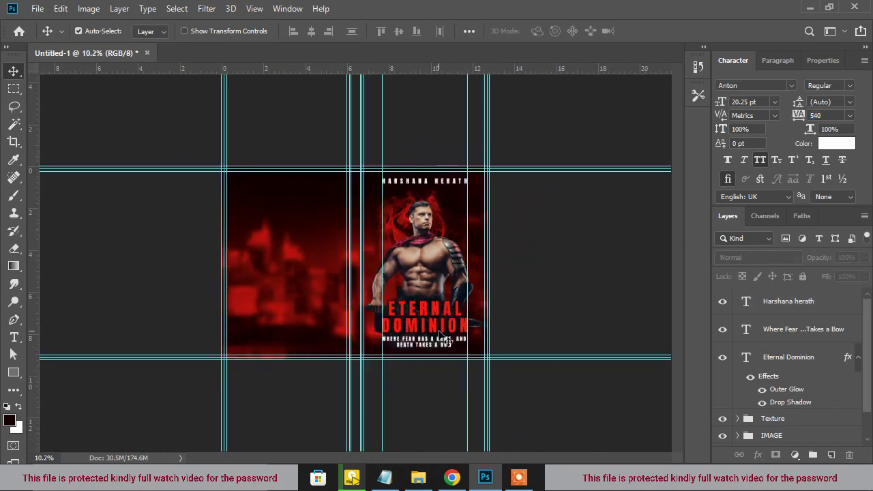
pyautogui.click(440, 336)
pyautogui.scroll(1, 440, 335)
pyautogui.scroll(1, 470, 389)
pyautogui.click(466, 280)
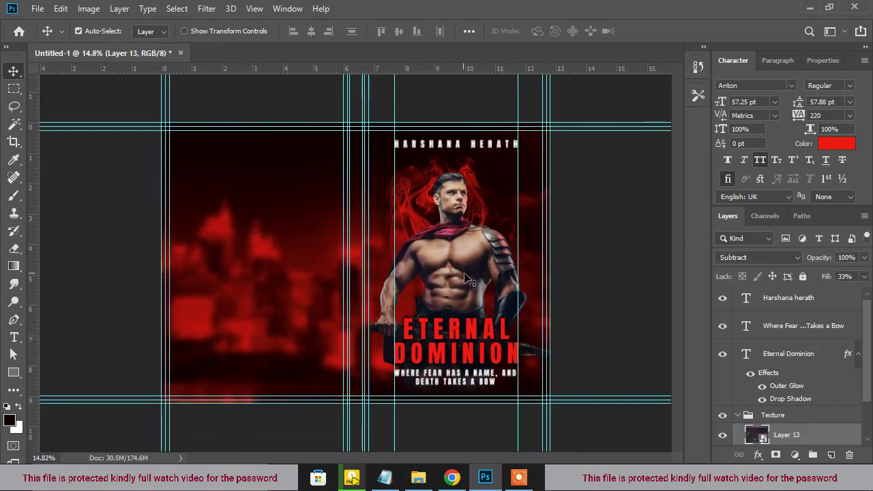
pyautogui.scroll(-3, 802, 409)
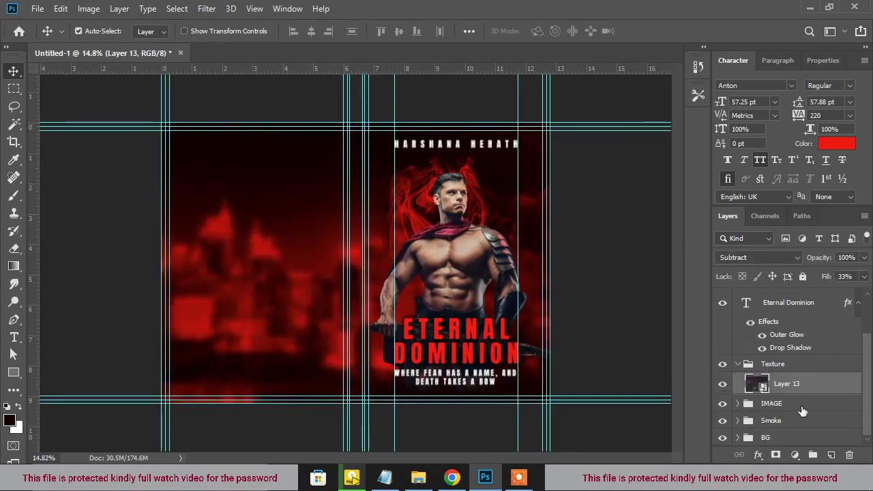
pyautogui.click(745, 407)
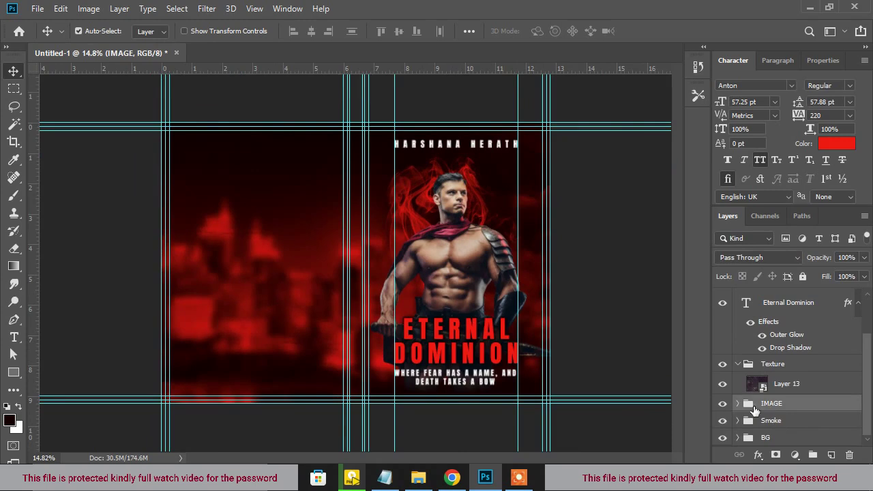
pyautogui.click(737, 404)
pyautogui.scroll(-2, 790, 415)
pyautogui.click(792, 408)
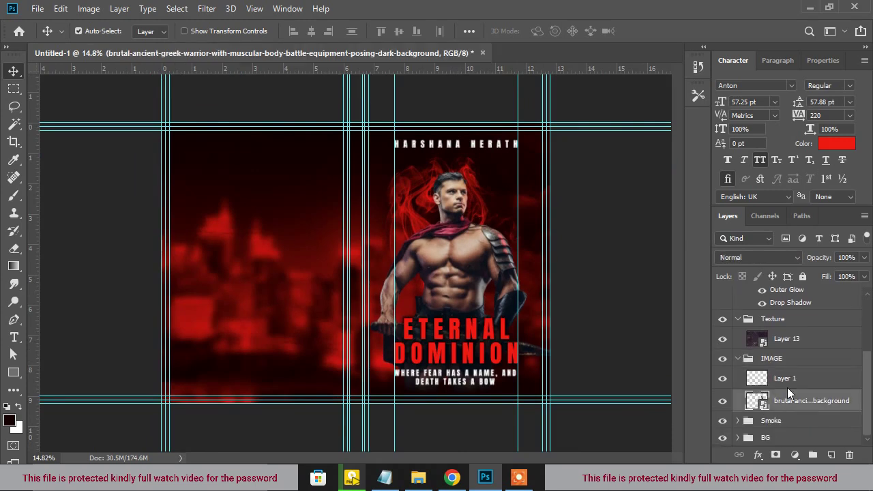
# Toggle Layer 1 to compare the warrior shading and inspect the Smoke group's layers
pyautogui.click(724, 379)
pyautogui.click(724, 379)
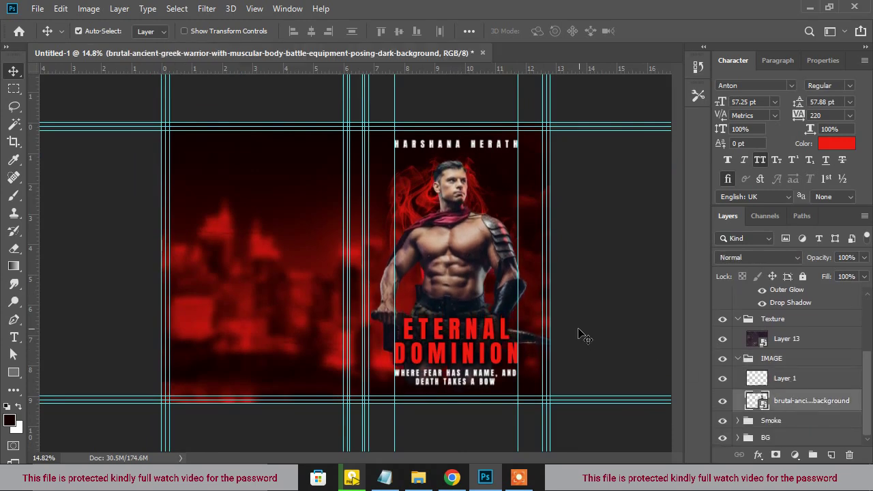
pyautogui.scroll(-1, 570, 319)
pyautogui.click(415, 212)
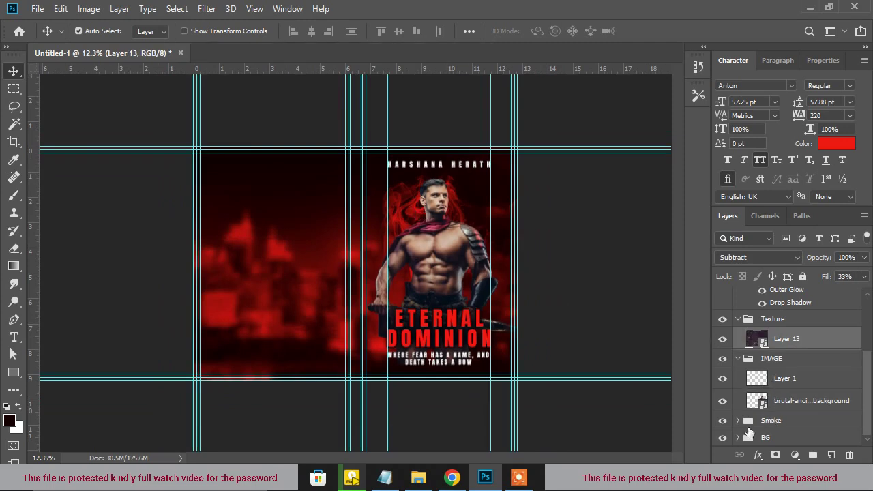
pyautogui.click(738, 421)
pyautogui.click(765, 413)
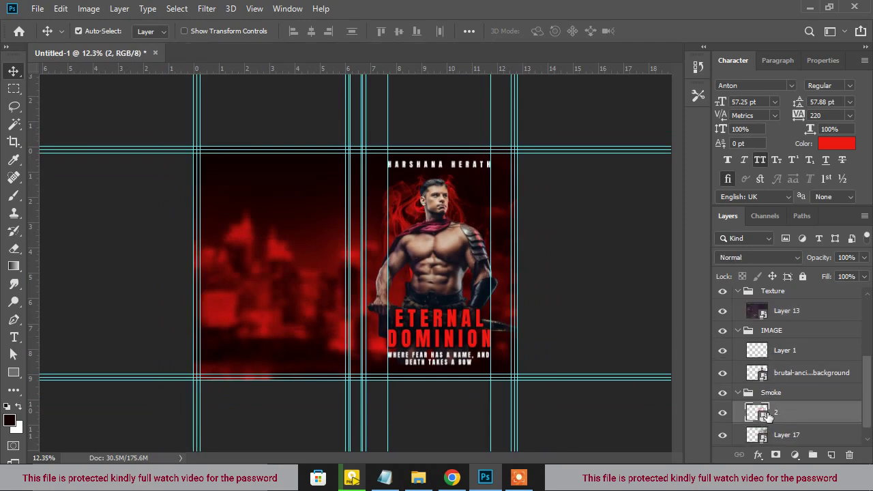
pyautogui.scroll(-1, 359, 266)
pyautogui.click(361, 351)
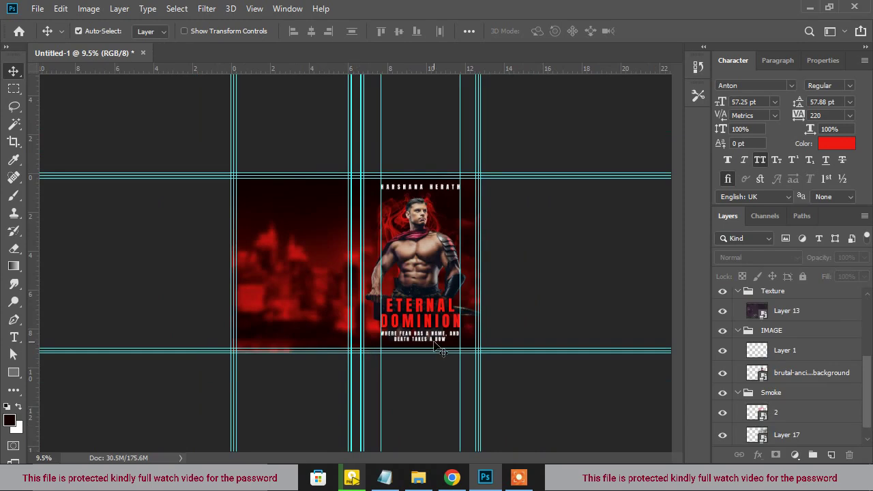
pyautogui.scroll(1, 437, 352)
pyautogui.scroll(1, 471, 326)
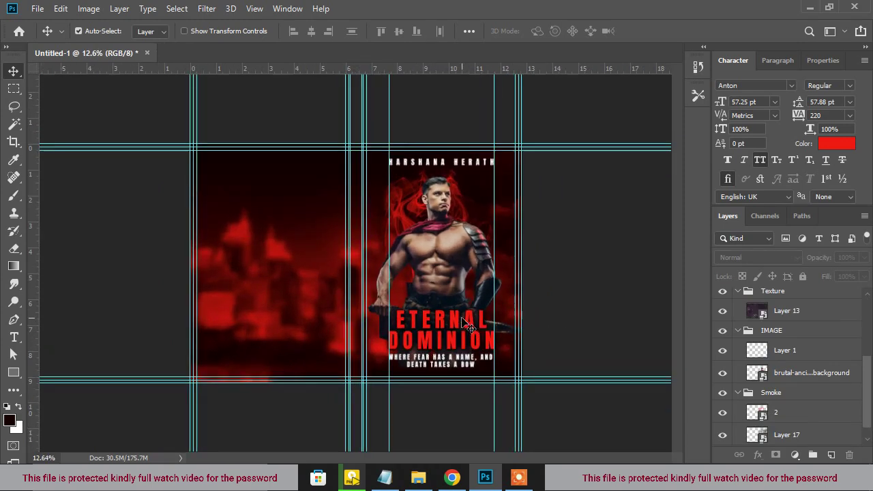
pyautogui.scroll(1, 461, 327)
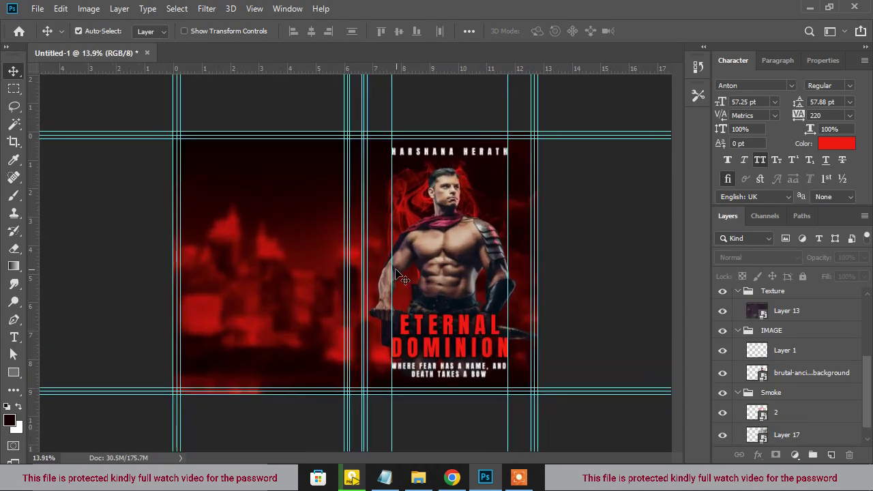
# Drag both extra vertical guides off the front cover back onto the ruler
pyautogui.moveTo(394, 270); pyautogui.dragTo(382, 68)
pyautogui.moveTo(507, 241); pyautogui.dragTo(504, 68)
pyautogui.scroll(2, 430, 305)
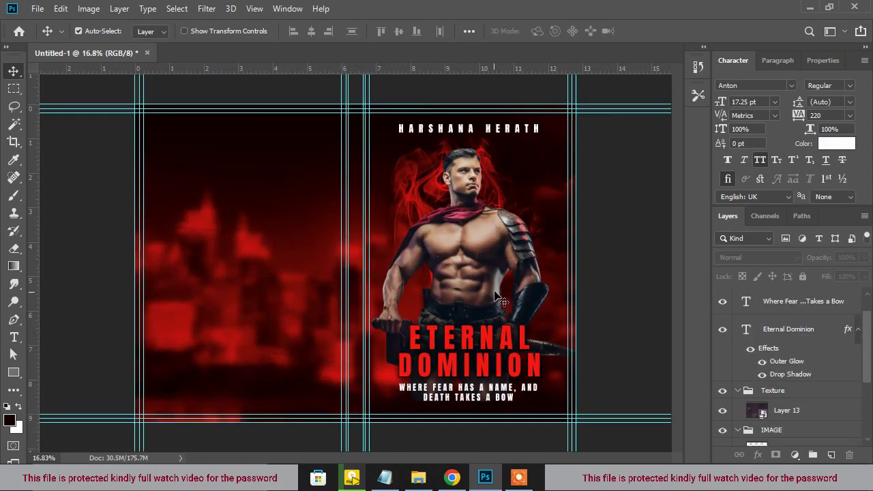
pyautogui.scroll(1, 494, 268)
pyautogui.click(787, 410)
pyautogui.scroll(-2, 787, 423)
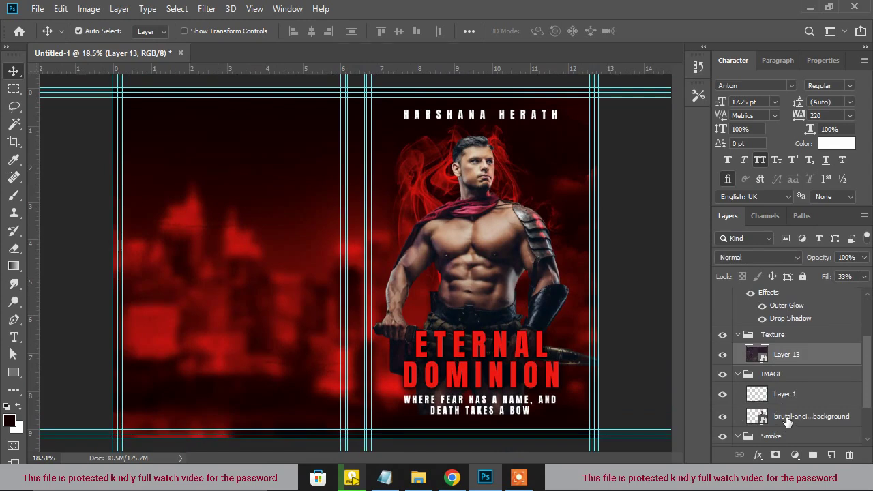
pyautogui.click(788, 420)
# Scale the warrior photo down to 25.66% and shift it slightly up and right
pyautogui.hotkey('ctrl', 't')
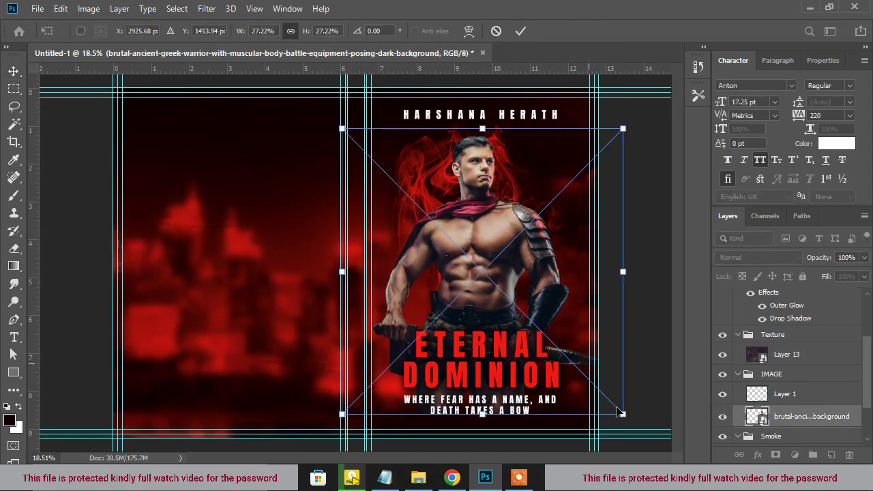
pyautogui.moveTo(623, 416); pyautogui.dragTo(616, 407)
pyautogui.moveTo(556, 332); pyautogui.dragTo(554, 320)
pyautogui.scroll(-1, 562, 336)
pyautogui.press('Right')
pyautogui.press('Right')
pyautogui.press('Right')
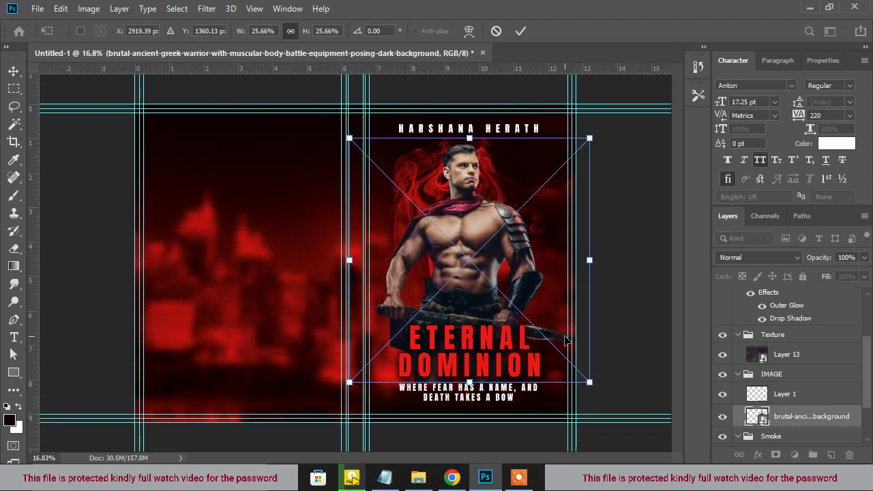
pyautogui.press('Up')
pyautogui.scroll(-2, 596, 353)
pyautogui.press('Return')
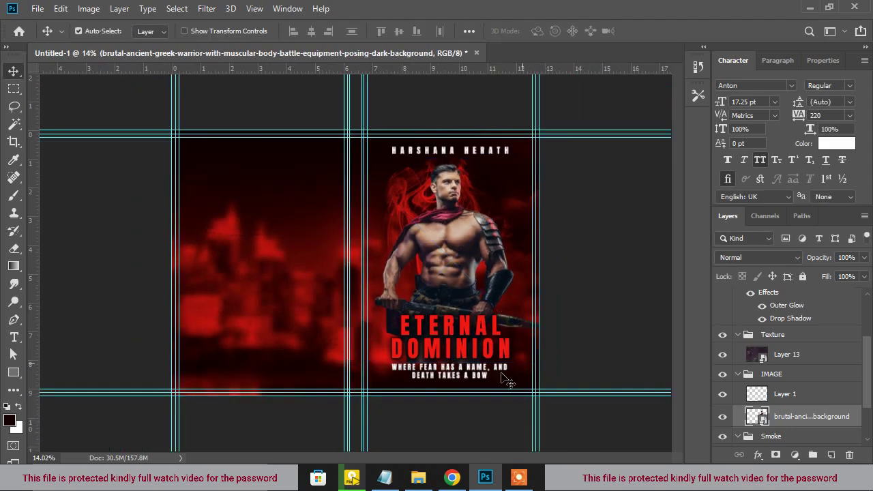
# Click through the tagline, title, Layer 13, smoke and Layer 17 layers, then deselect all
pyautogui.click(470, 376)
pyautogui.keyDown('shift'); pyautogui.click(464, 349); pyautogui.keyUp('shift')
pyautogui.scroll(-3, 465, 350)
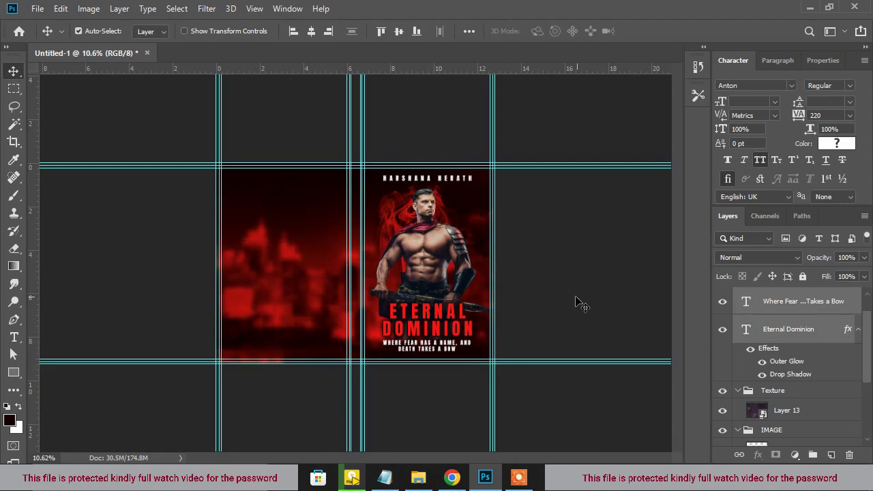
pyautogui.click(577, 300)
pyautogui.scroll(3, 462, 270)
pyautogui.click(433, 194)
pyautogui.scroll(-4, 785, 368)
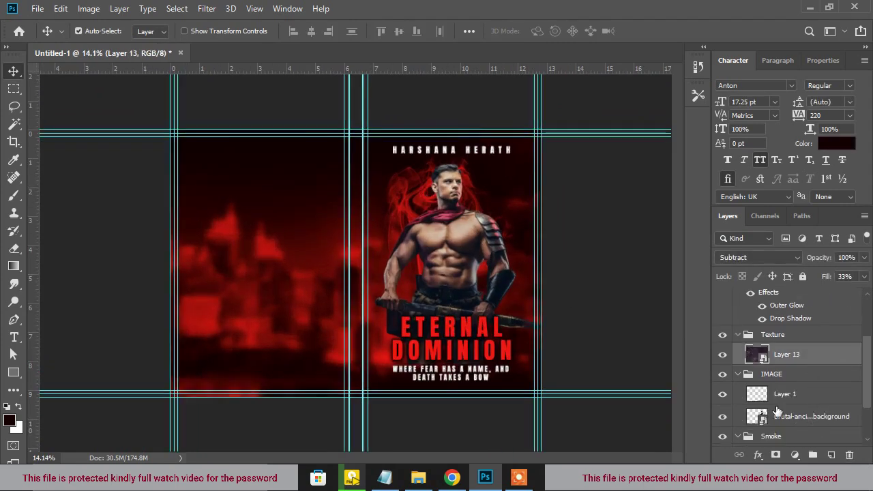
pyautogui.click(777, 402)
pyautogui.click(801, 421)
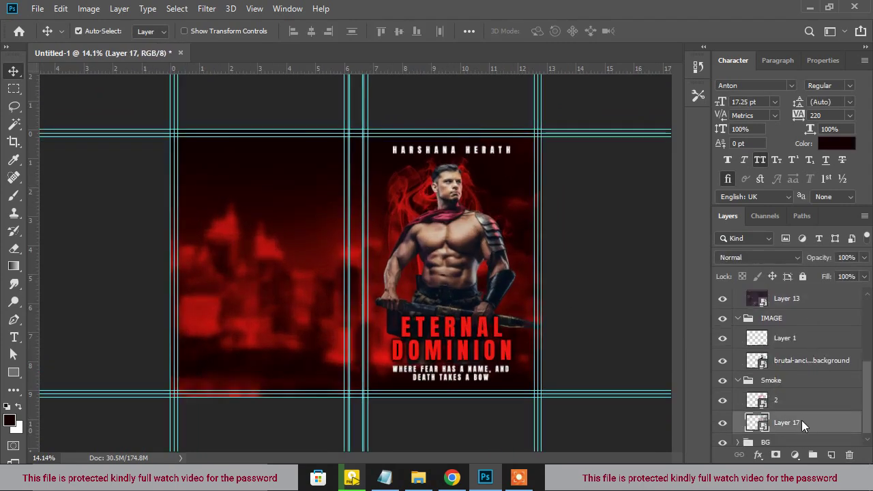
pyautogui.click(598, 289)
# Select the author name, title and tagline text layers together
pyautogui.scroll(-1, 532, 232)
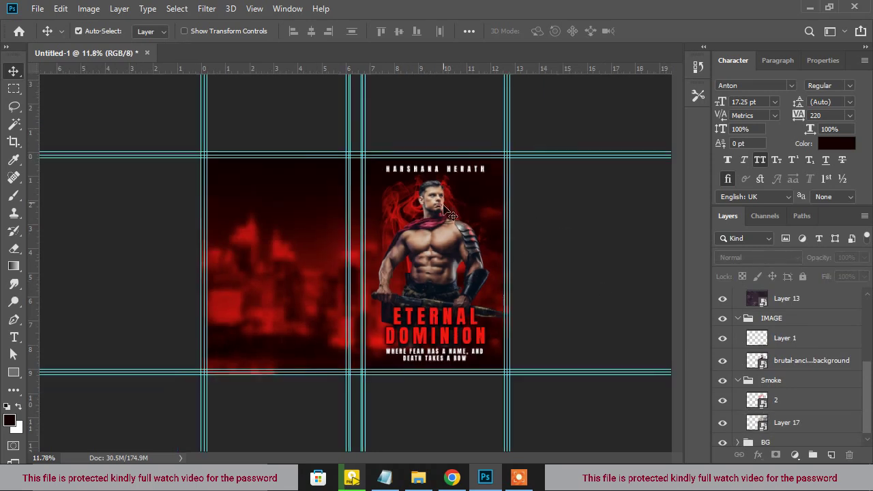
pyautogui.scroll(2, 430, 236)
pyautogui.scroll(4, 798, 378)
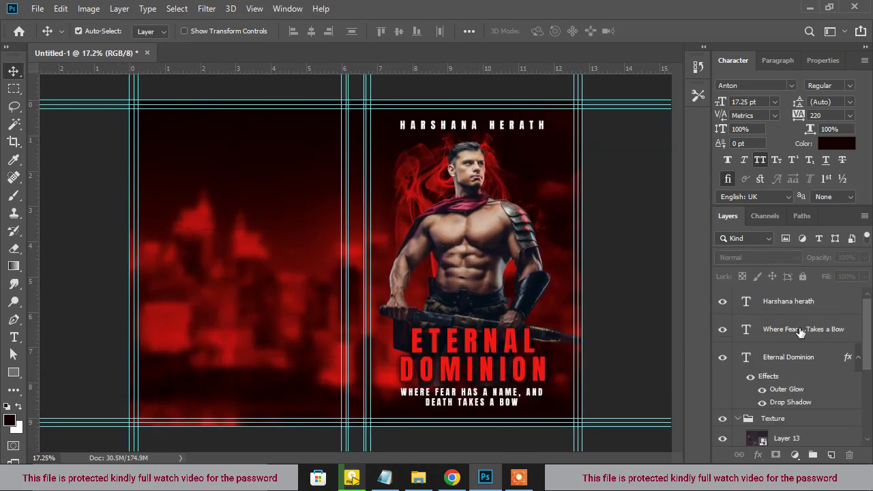
pyautogui.click(791, 298)
pyautogui.keyDown('shift'); pyautogui.click(800, 367); pyautogui.keyUp('shift')
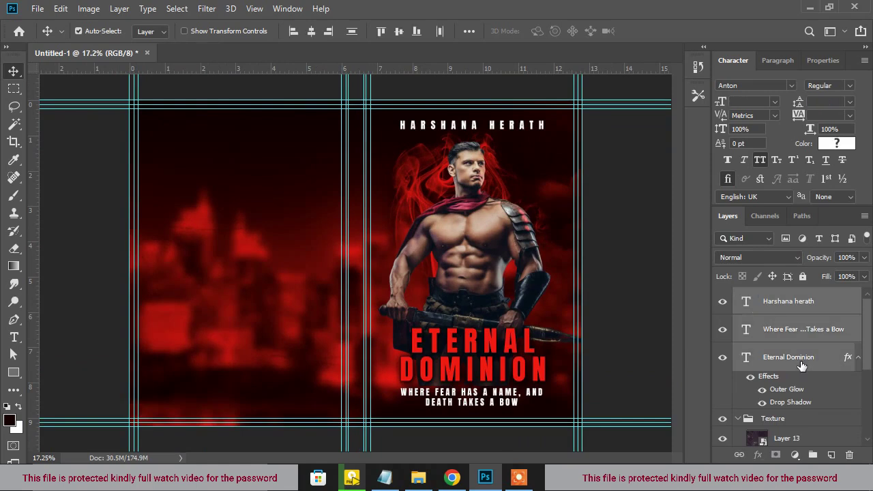
# Group the three text layers as 'Text front', copy the title to the back cover at 30.25 pt
pyautogui.click(812, 454)
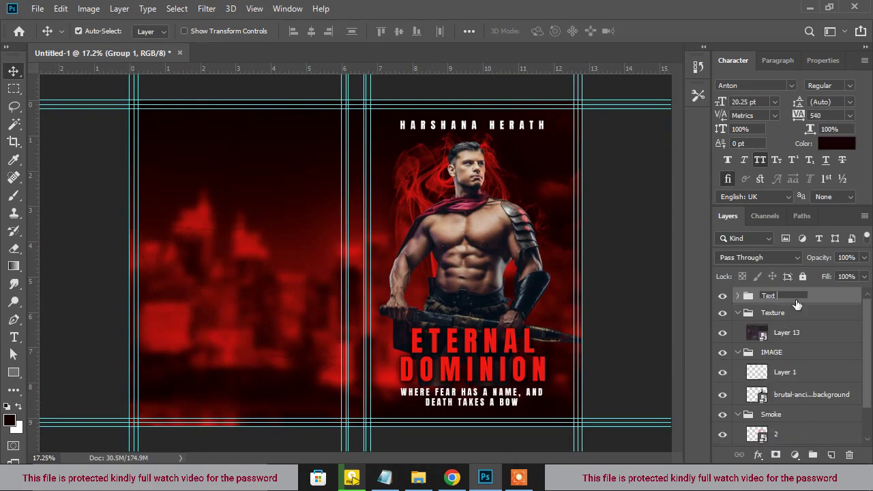
pyautogui.press('Return')
pyautogui.moveTo(508, 363); pyautogui.dragTo(255, 144)
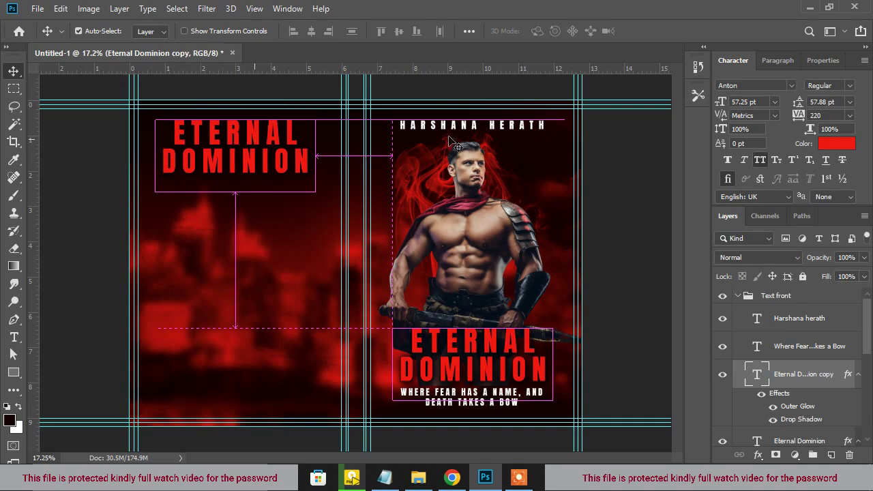
pyautogui.moveTo(713, 100); pyautogui.dragTo(698, 99)
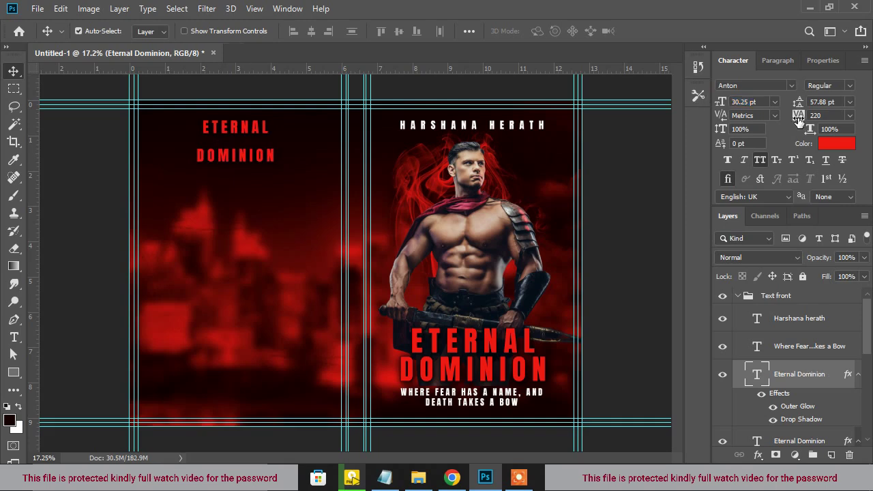
# Join the back-cover ETERNAL DOMINION title onto one line and nudge it into place
pyautogui.doubleClick(239, 154)
pyautogui.click(199, 153)
pyautogui.press('BackSpace')
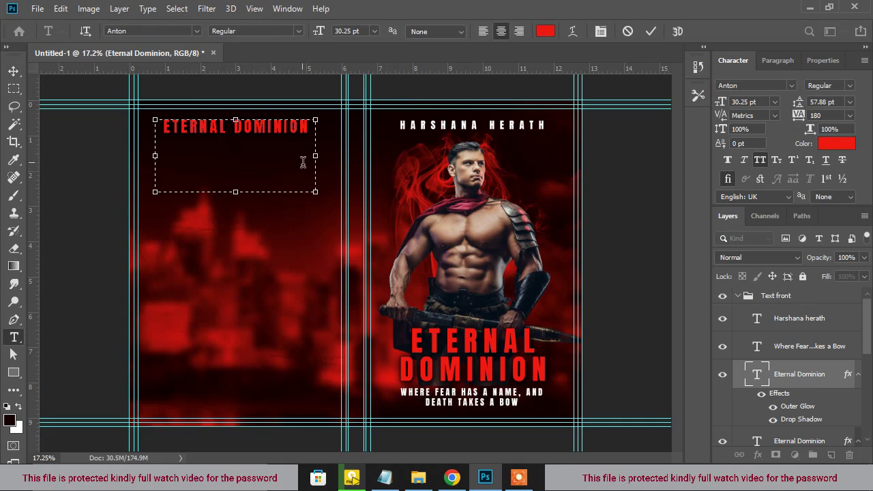
pyautogui.moveTo(240, 196); pyautogui.dragTo(249, 142)
pyautogui.scroll(3, 243, 142)
pyautogui.scroll(-3, 243, 153)
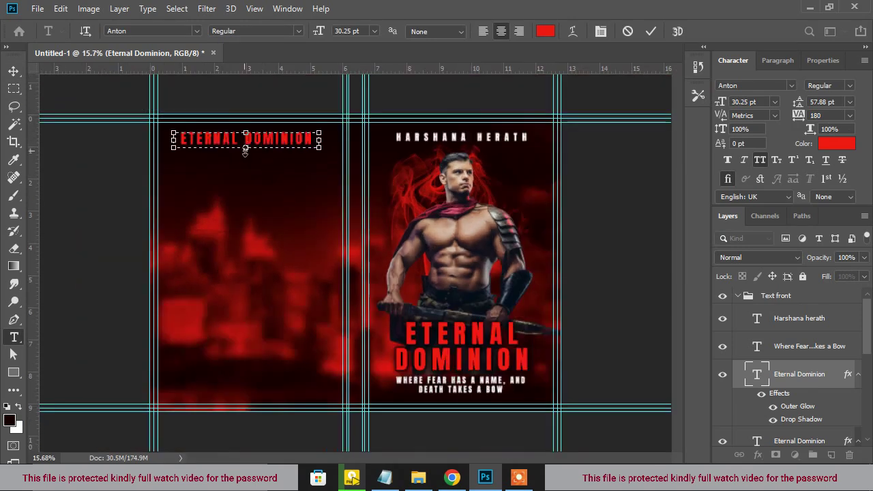
pyautogui.hotkey('ctrl', 'Return')
pyautogui.press('v')
pyautogui.scroll(-2, 316, 185)
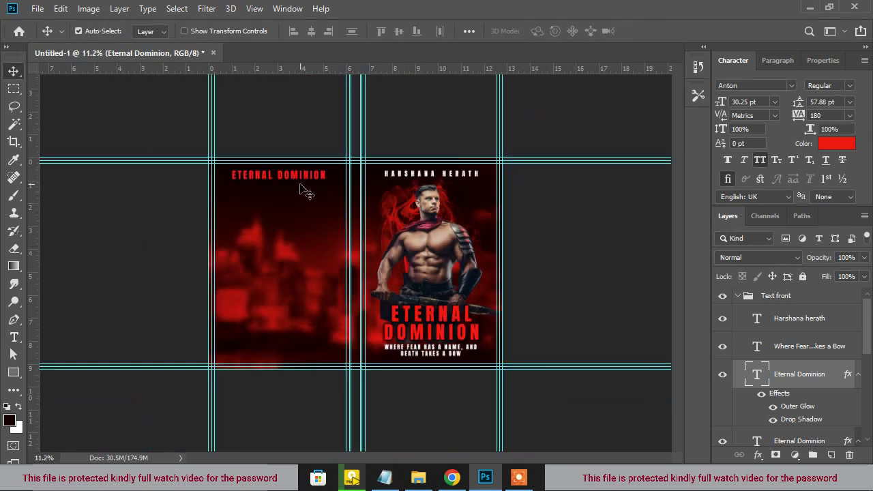
pyautogui.moveTo(304, 178); pyautogui.dragTo(304, 178)
pyautogui.scroll(1, 319, 179)
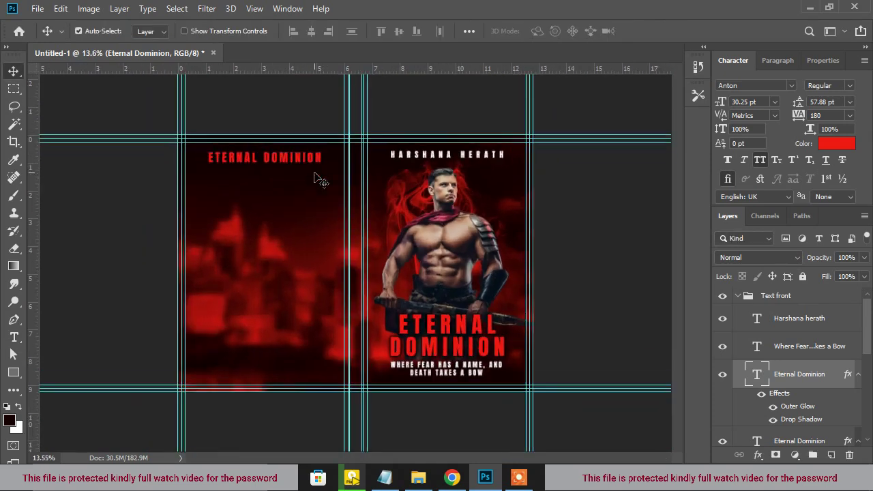
# Copy the tagline under the back-cover title, smaller, tracking 180, in Bebas Neue
pyautogui.moveTo(440, 378); pyautogui.dragTo(268, 176)
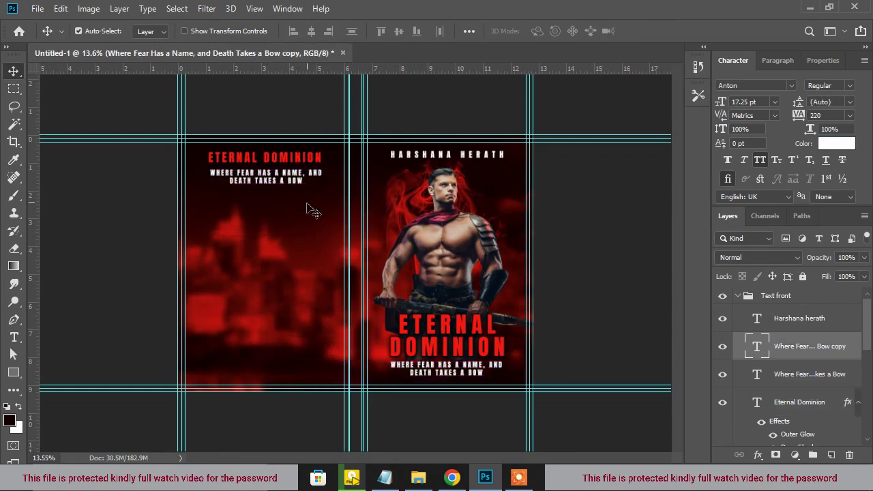
pyautogui.scroll(1, 304, 196)
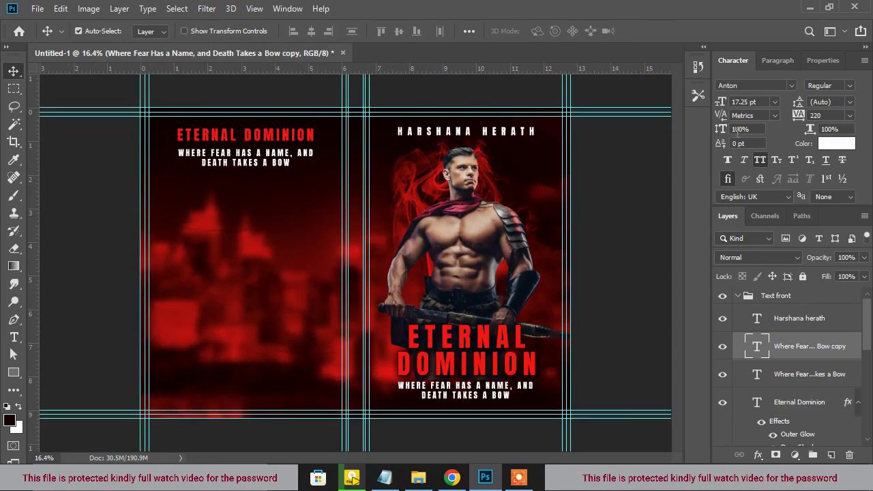
pyautogui.moveTo(725, 102); pyautogui.dragTo(722, 102)
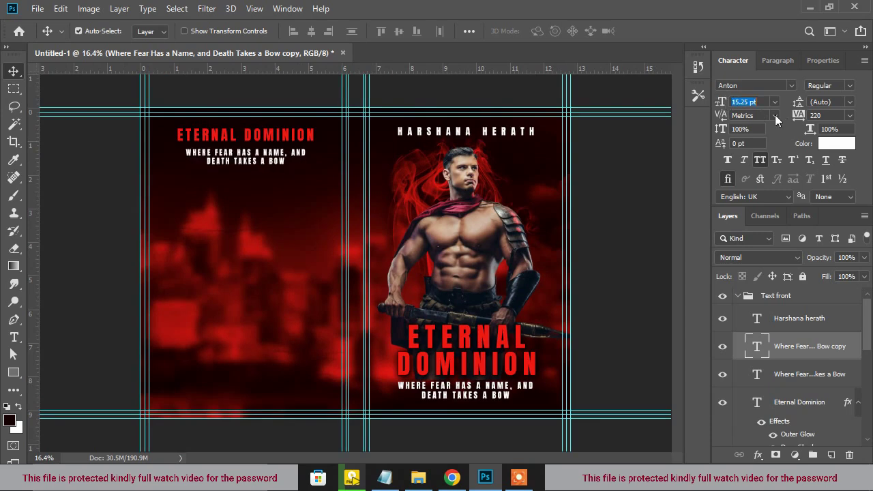
pyautogui.hotkey('alt', 'Left')
pyautogui.hotkey('alt', 'Left')
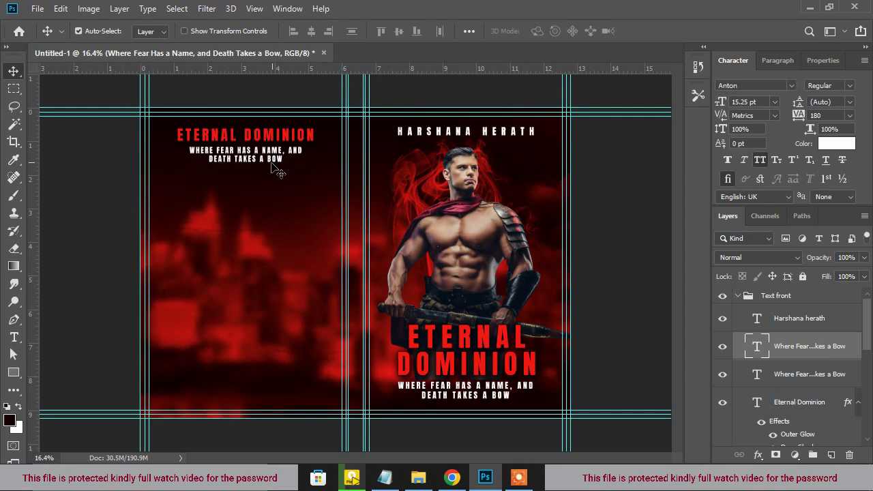
pyautogui.scroll(-1, 277, 167)
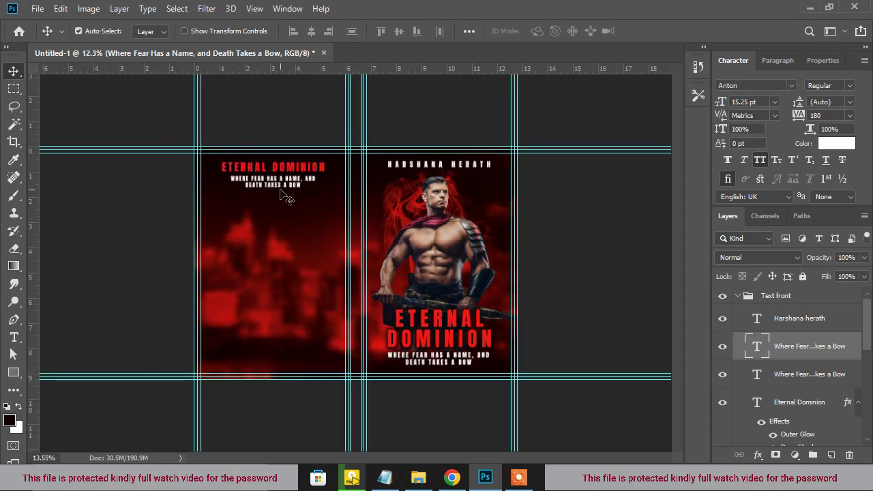
pyautogui.scroll(2, 283, 197)
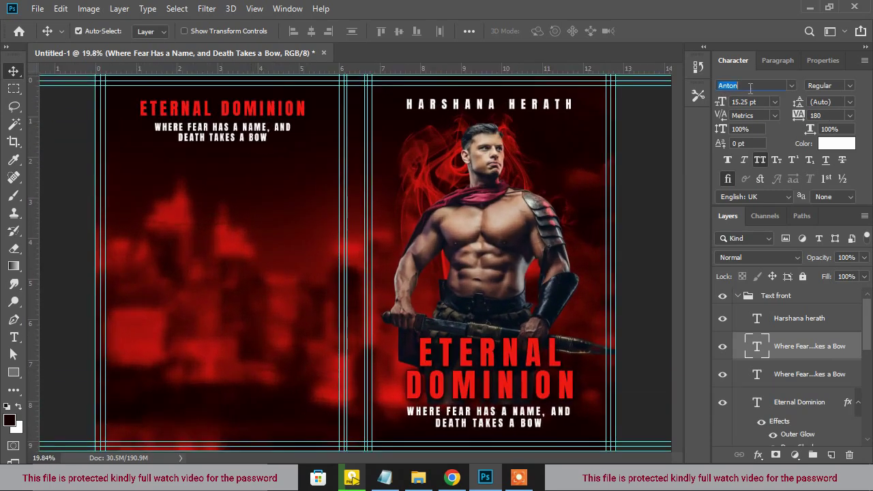
pyautogui.write('Bebas')
pyautogui.click(694, 126)
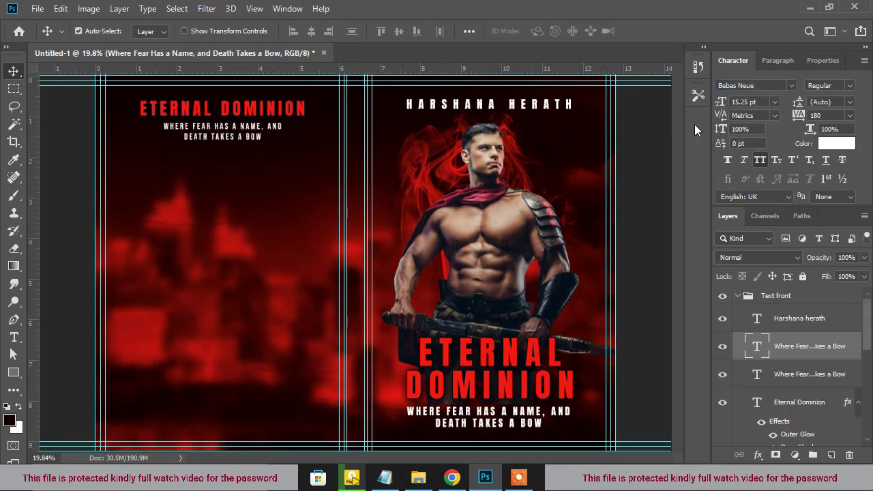
# Set the front-cover tagline in Bebas Neue
pyautogui.click(493, 110)
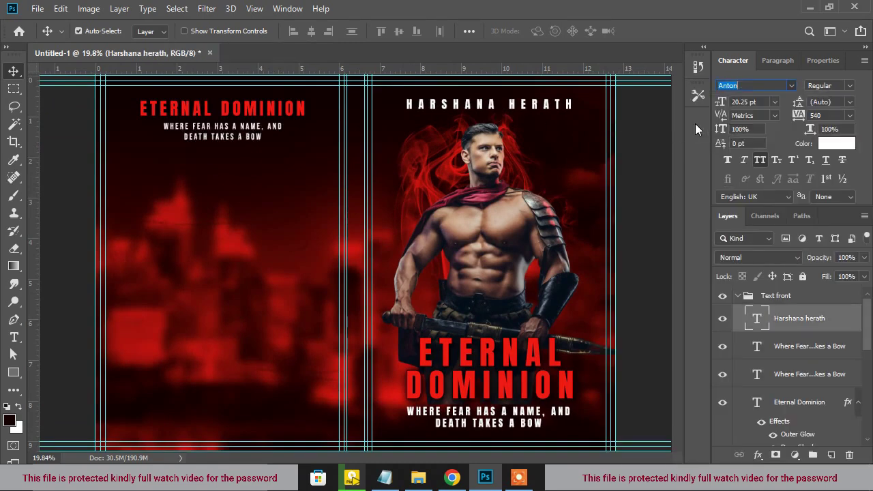
pyautogui.scroll(-1, 536, 150)
pyautogui.click(483, 390)
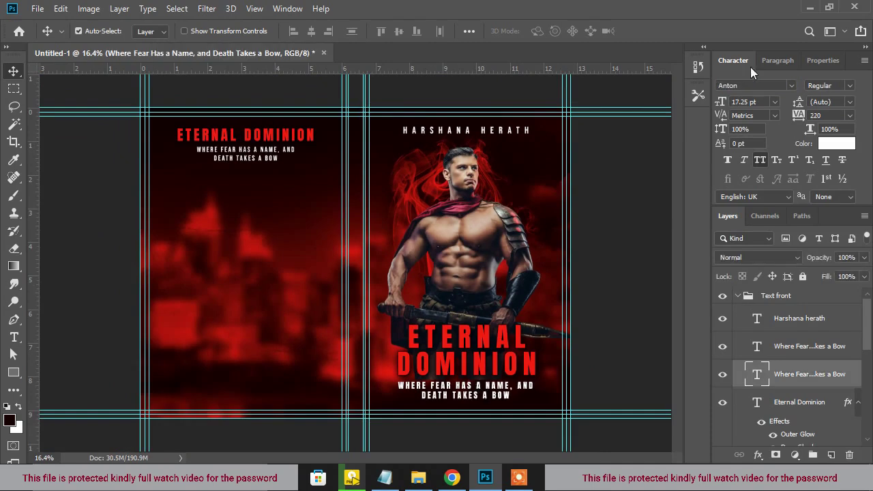
pyautogui.write('Bebas')
pyautogui.click(670, 123)
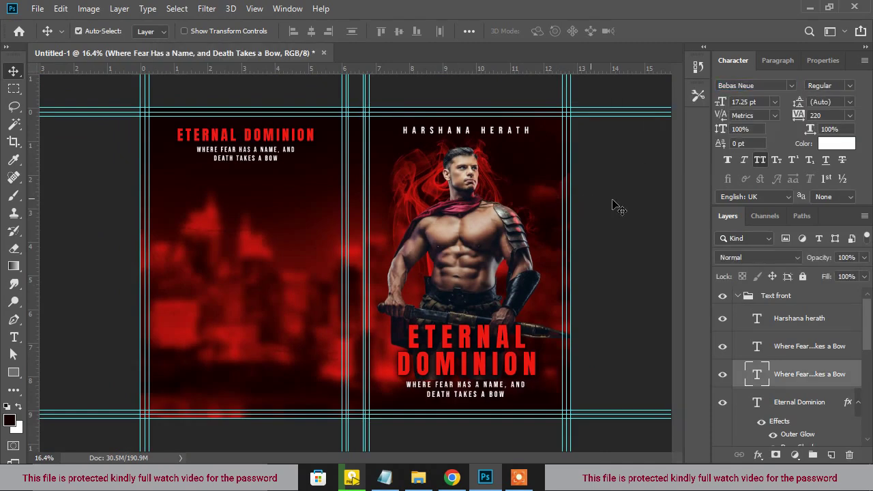
pyautogui.click(603, 213)
pyautogui.scroll(1, 450, 399)
pyautogui.click(481, 404)
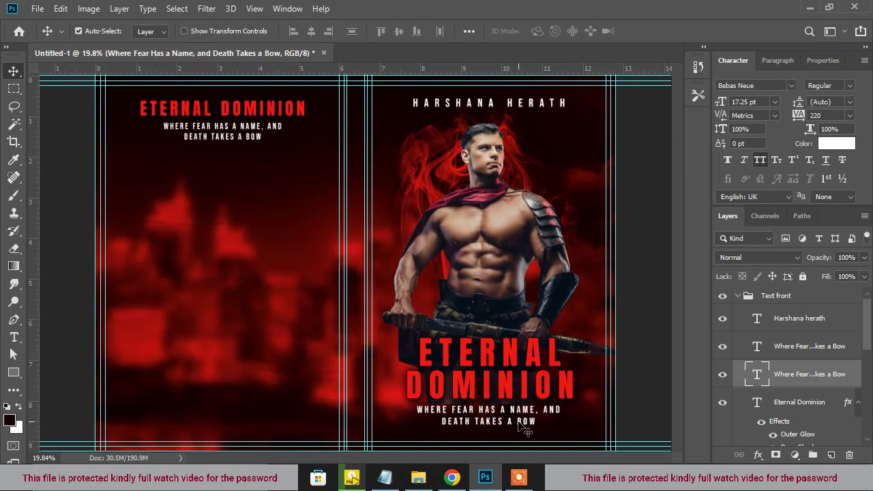
# Enlarge the author name and raise the front-cover tagline to 20.25 pt
pyautogui.scroll(-2, 529, 253)
pyautogui.click(474, 144)
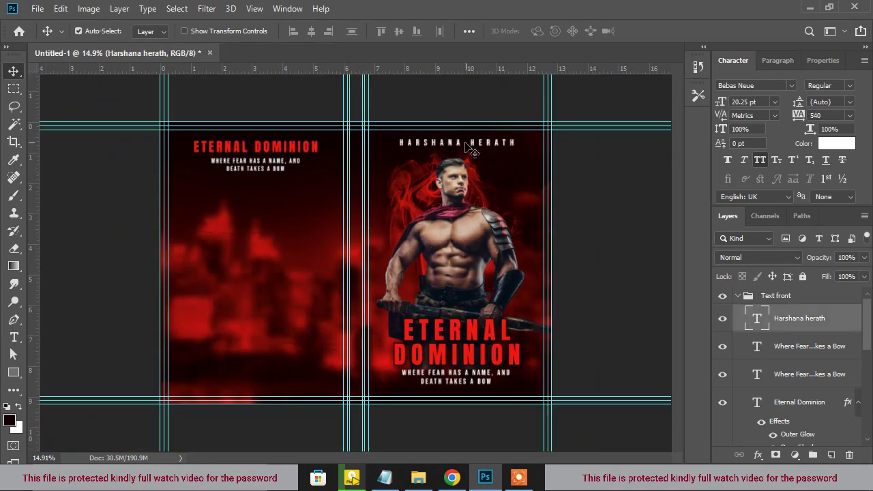
pyautogui.moveTo(722, 104); pyautogui.dragTo(721, 100)
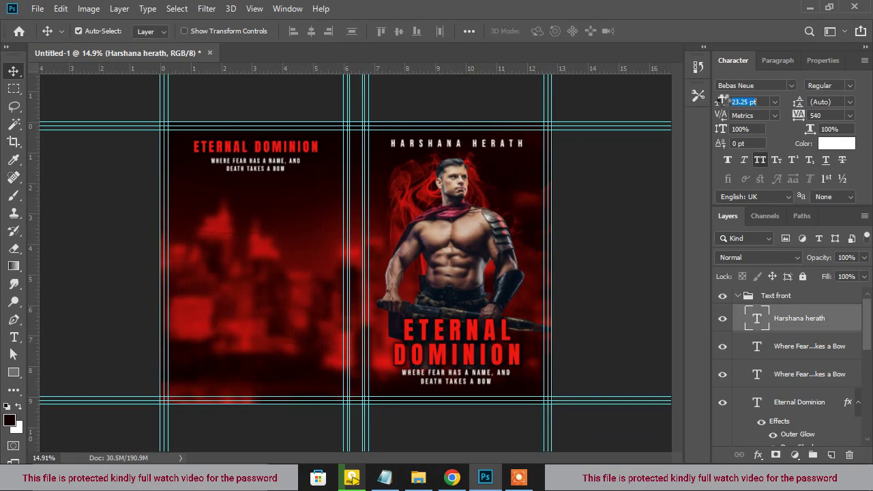
pyautogui.click(458, 376)
pyautogui.scroll(-1, 466, 381)
pyautogui.scroll(1, 466, 380)
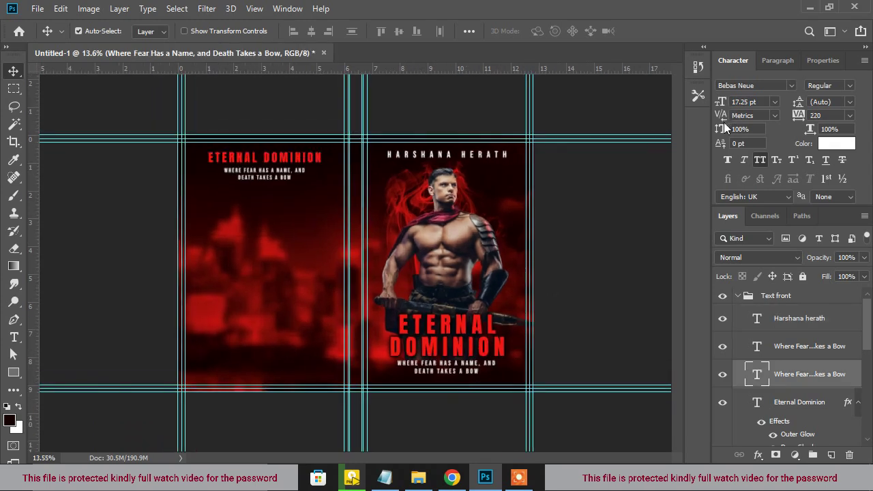
pyautogui.moveTo(718, 101); pyautogui.dragTo(723, 101)
# Select the back-cover title and tagline layers and move them out of the Text front group
pyautogui.scroll(-3, 522, 351)
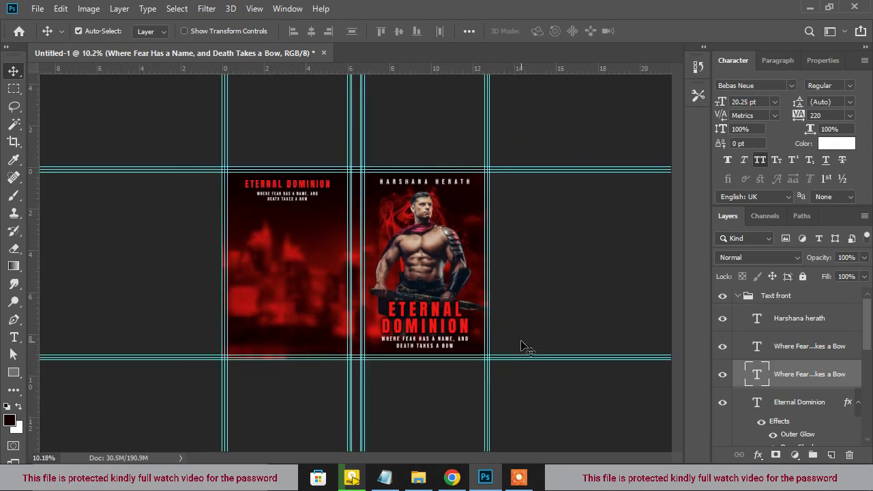
pyautogui.click(452, 359)
pyautogui.scroll(-2, 587, 267)
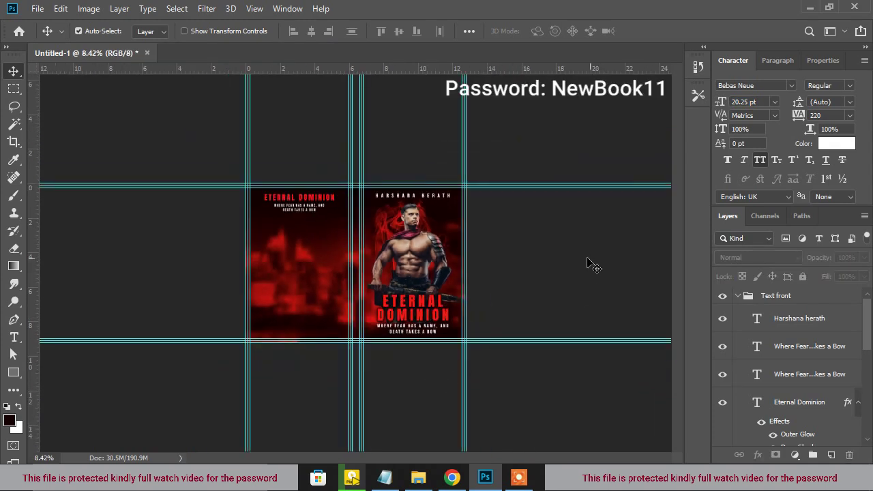
pyautogui.scroll(3, 426, 296)
pyautogui.click(266, 171)
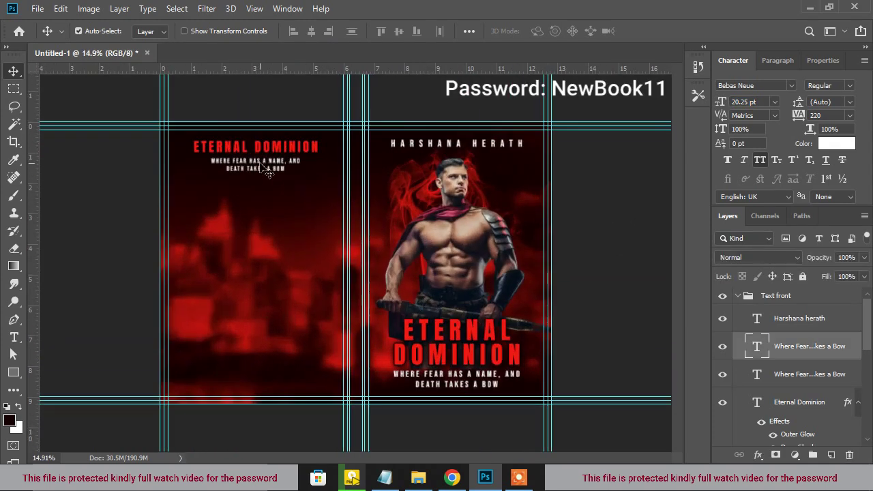
pyautogui.scroll(1, 261, 168)
pyautogui.scroll(-3, 260, 164)
pyautogui.click(265, 157)
pyautogui.keyDown('shift'); pyautogui.click(271, 171); pyautogui.keyUp('shift')
pyautogui.scroll(3, 821, 353)
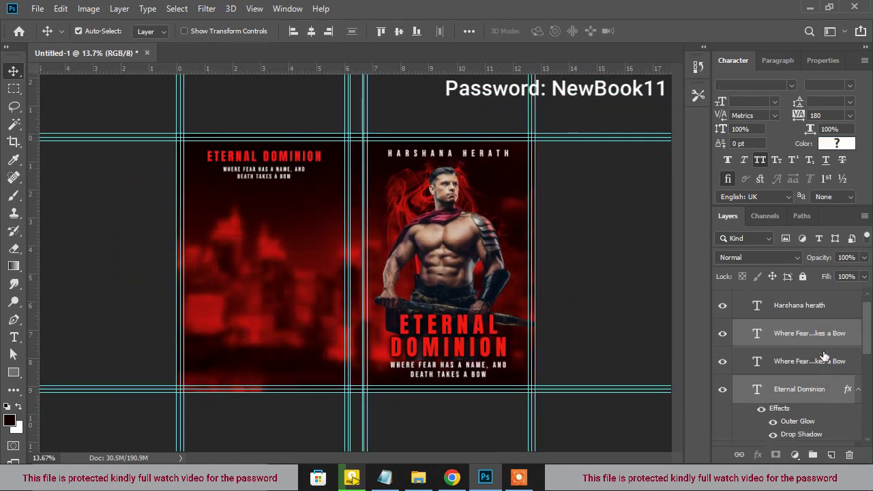
pyautogui.moveTo(812, 353); pyautogui.dragTo(803, 292)
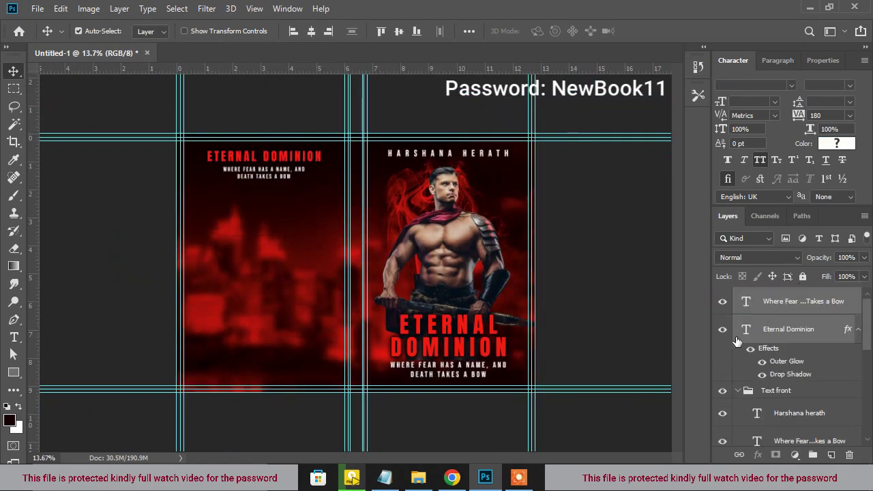
pyautogui.click(737, 391)
# Group the two back-cover text layers and name the group 'Text Back'
pyautogui.hotkey('ctrl', 'g')
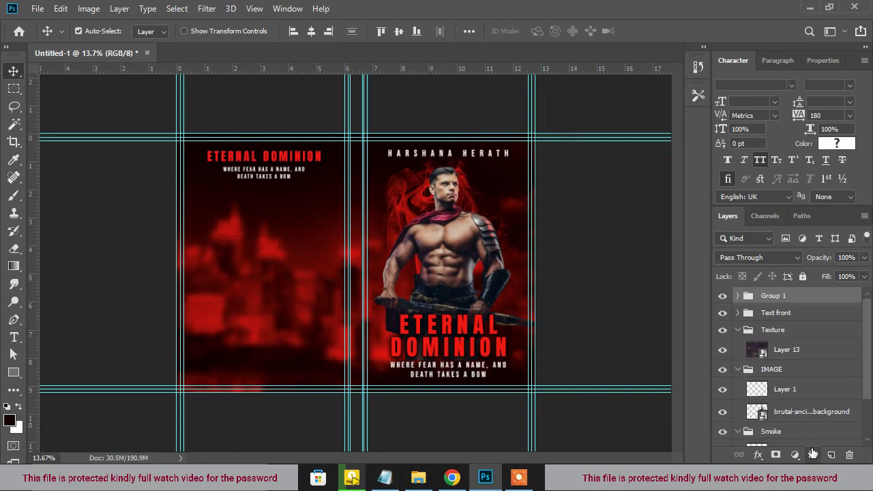
pyautogui.click(792, 299)
pyautogui.write('Text Back')
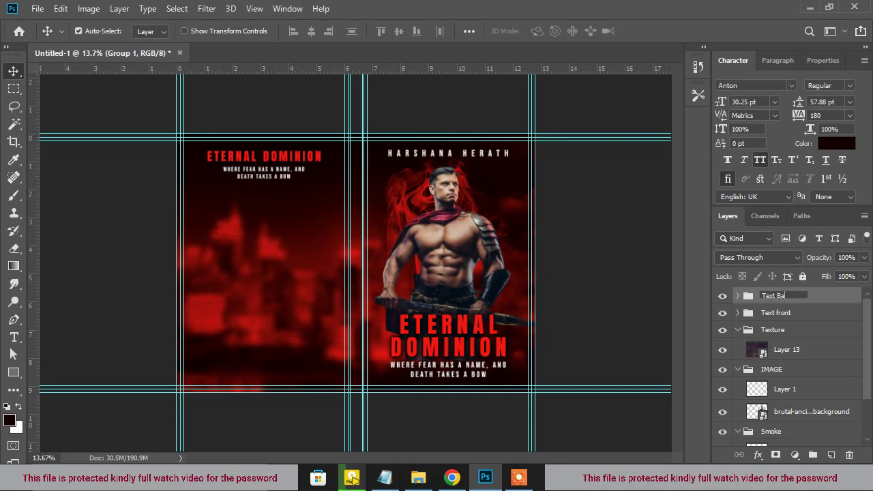
pyautogui.press('Return')
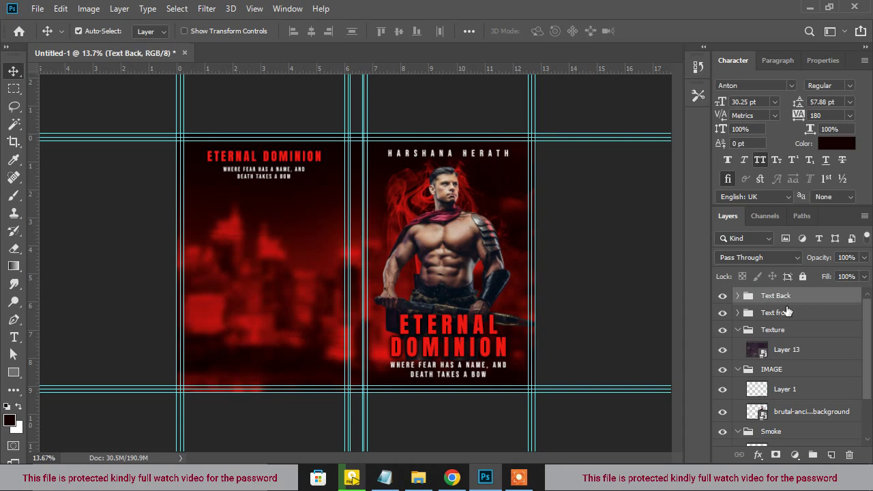
pyautogui.click(736, 296)
# Duplicate the back-cover tagline lower down in Myriad Pro Semibold with tracking 25
pyautogui.click(757, 318)
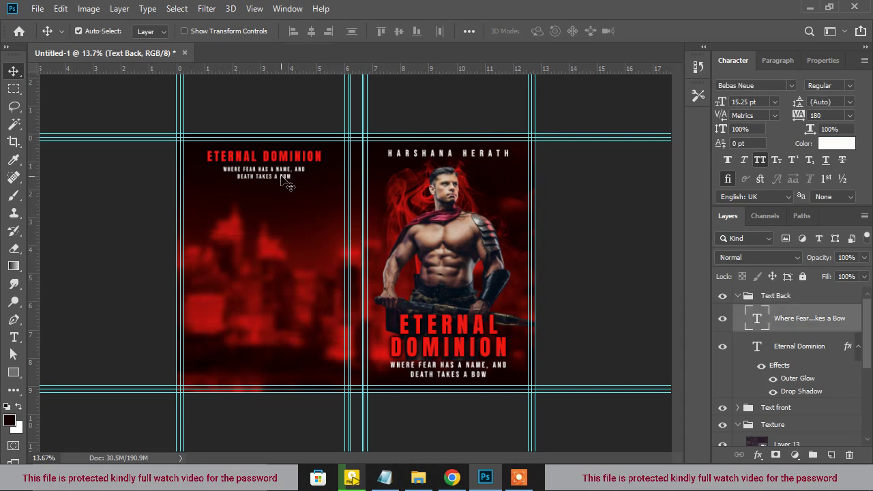
pyautogui.moveTo(275, 180); pyautogui.dragTo(275, 229)
pyautogui.click(774, 85)
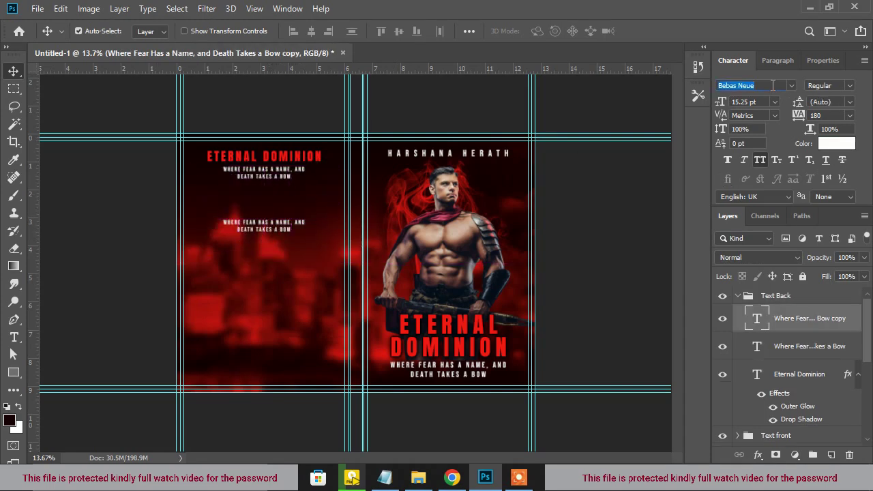
pyautogui.write('Myriad Pro')
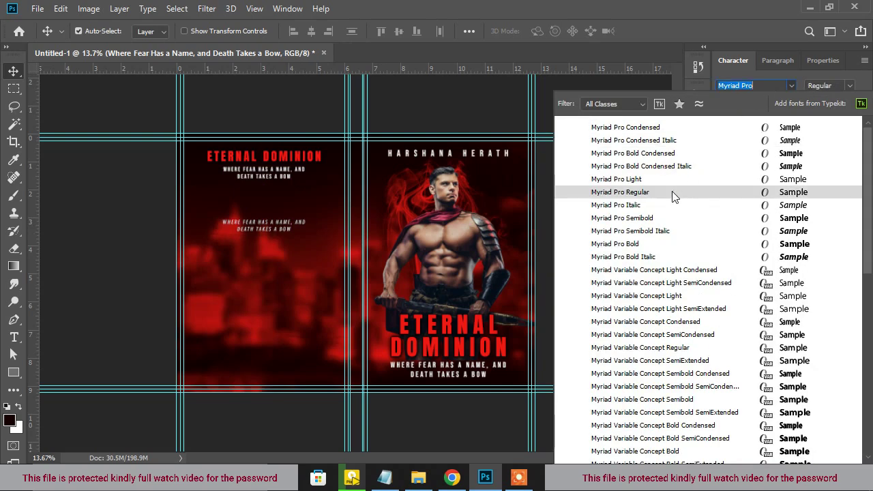
pyautogui.click(664, 219)
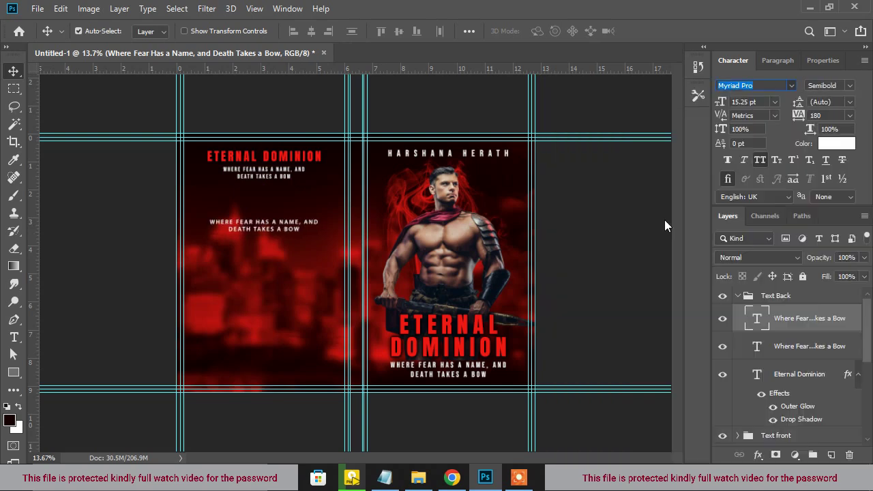
pyautogui.click(850, 115)
pyautogui.click(828, 228)
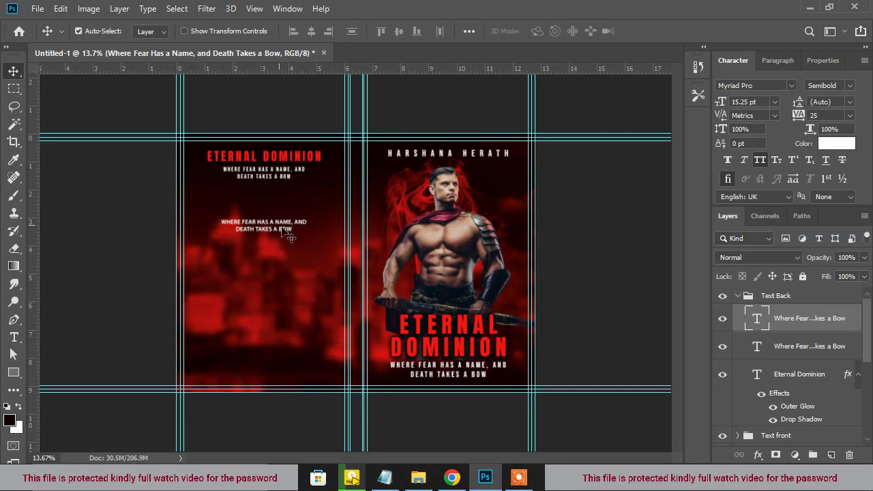
# Copy the description paragraph from the notes document
pyautogui.click(384, 478)
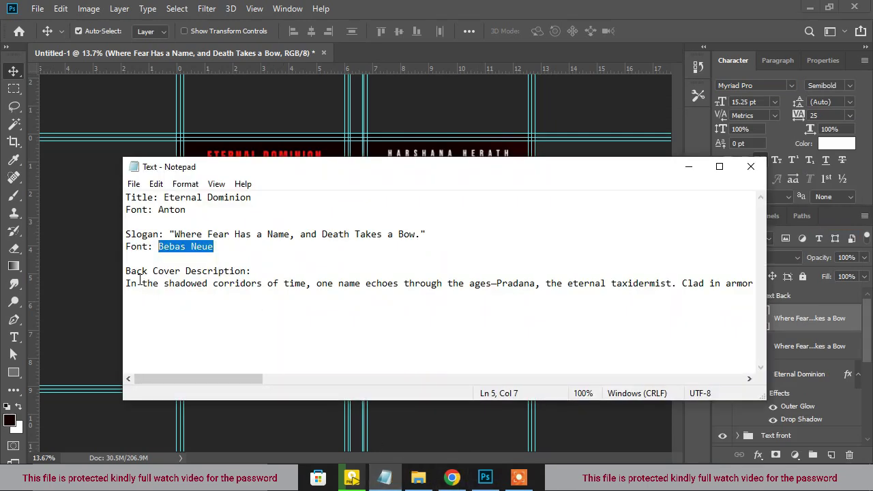
pyautogui.moveTo(126, 286); pyautogui.dragTo(802, 286)
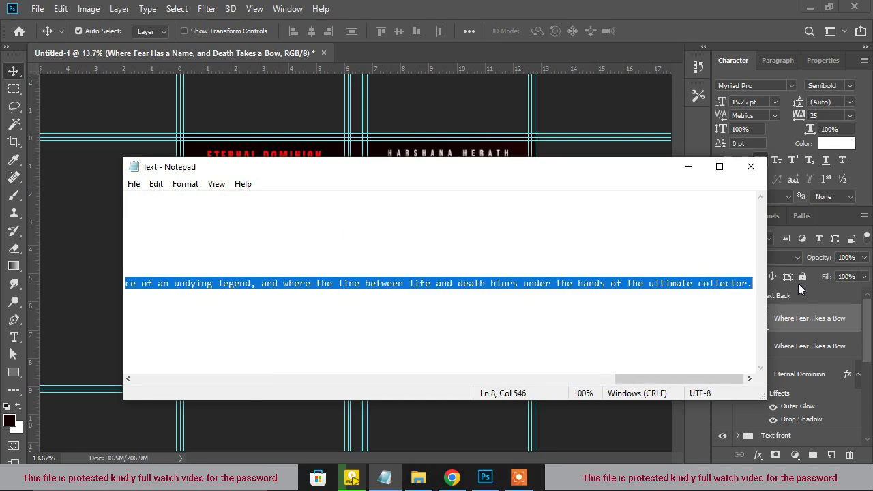
pyautogui.click(516, 4)
pyautogui.scroll(1, 278, 223)
# Replace the duplicated tagline with the pasted description and turn off All Caps
pyautogui.doubleClick(283, 228)
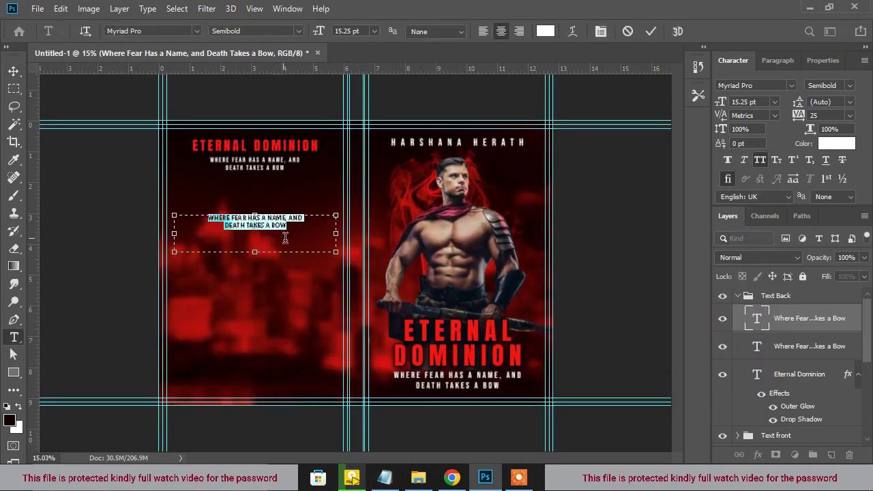
pyautogui.moveTo(254, 251); pyautogui.dragTo(266, 374)
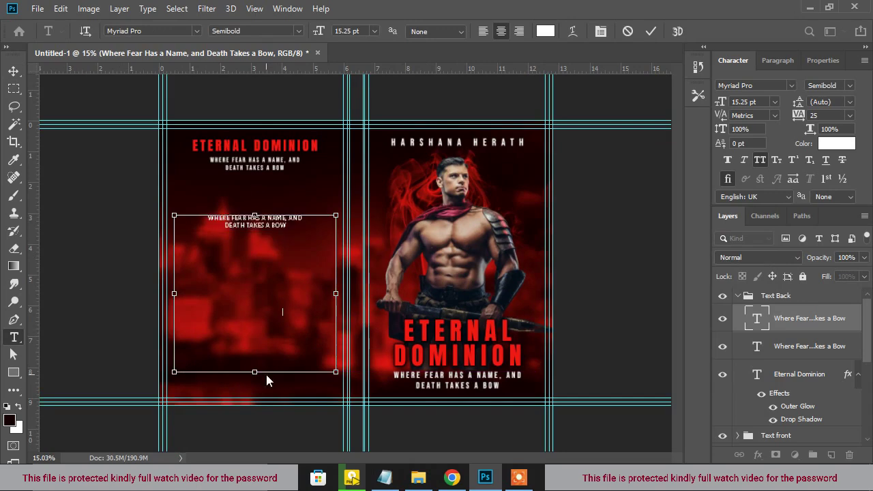
pyautogui.write('IN THE SHADOWED CORRIDORS OF TIME, ONE NAME ECHOES THROUGH THE AGES—PRADANA, THE ETERNAL TAXIDERMIST. CLAD IN ARMOR REMINISCENT OF A KNIGHT FROM A BYGONE ERA, PRADANA IS NO MERE MORTAL. HE IS A FORCE OF NATURE, A SPECTER THAT HAUNTS THE NIGHTMARES OF THE WICKED. THOSE WHO DARE SPEAK HIS NAME KNOW THEY INVOKE A BEING WHO NEVER FAILS, WHO NEVER DIES, AND WHO LEAVES NO TASK UNFINISHED. JOURNEY INTO A WORLD WHERE FEAR WEARS THE FACE OF AN UNDYING LEGEND, AND WHERE THE LINE BETWEEN LIFE AND DEATH BLURS UNDER THE HANDS OF THE ULTIMATE COLLECTOR.')
pyautogui.hotkey('ctrl', 'a')
pyautogui.scroll(1, 358, 256)
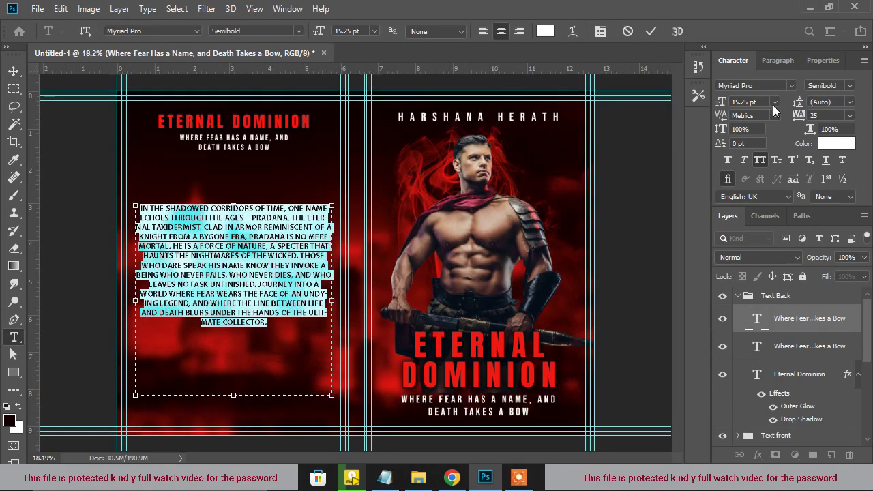
pyautogui.hotkey('ctrl', 'Return')
pyautogui.press('v')
pyautogui.scroll(1, 234, 252)
# Narrow and shorten the blurb's text box
pyautogui.doubleClick(234, 255)
pyautogui.moveTo(342, 305); pyautogui.dragTo(321, 304)
pyautogui.scroll(-2, 213, 310)
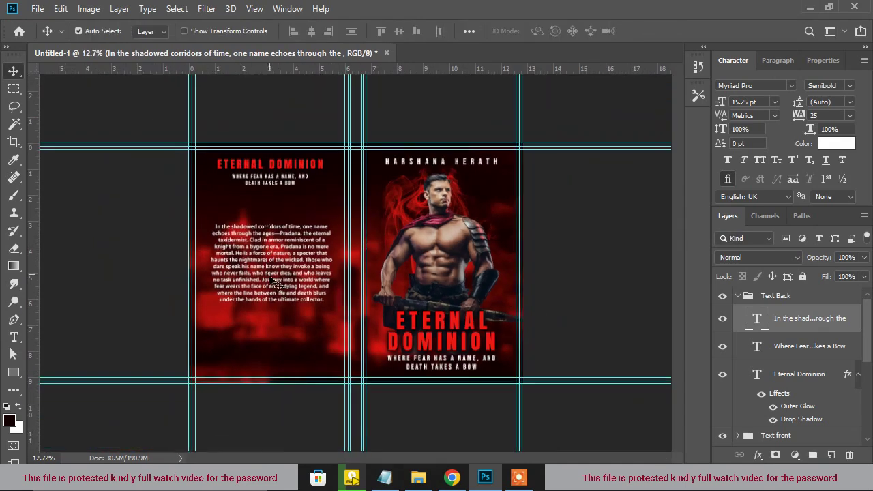
pyautogui.scroll(1, 341, 292)
pyautogui.moveTo(327, 296); pyautogui.dragTo(309, 301)
pyautogui.moveTo(237, 384); pyautogui.dragTo(240, 351)
pyautogui.scroll(1, 259, 295)
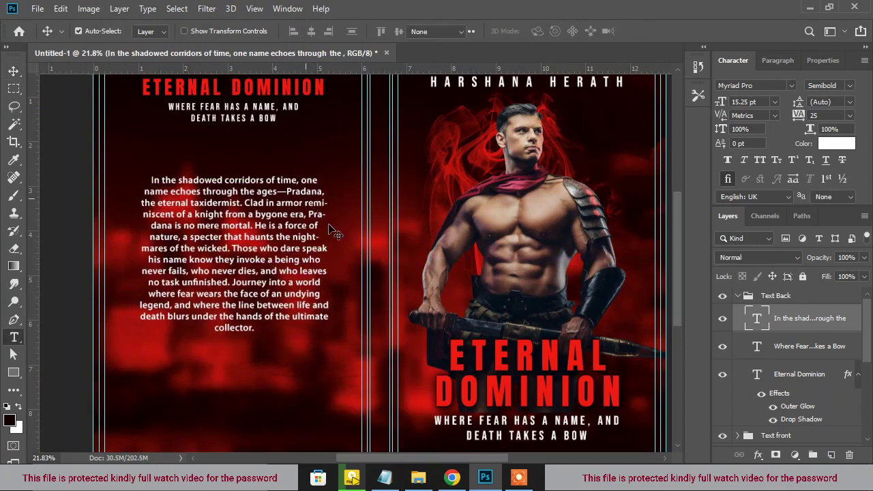
pyautogui.scroll(1, 273, 273)
# Add line breaks before 'nightmares', 'undying' and 'between' in the blurb
pyautogui.click(304, 202)
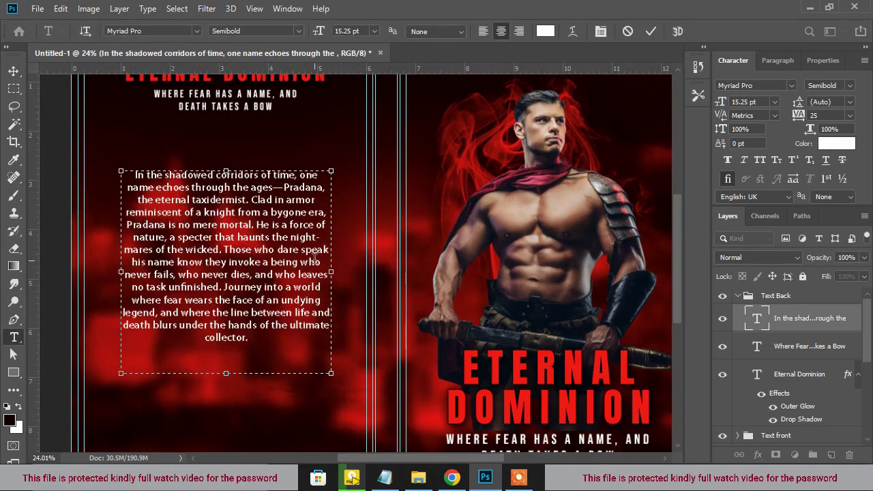
pyautogui.click(292, 237)
pyautogui.press('Return')
pyautogui.click(302, 300)
pyautogui.press('Return')
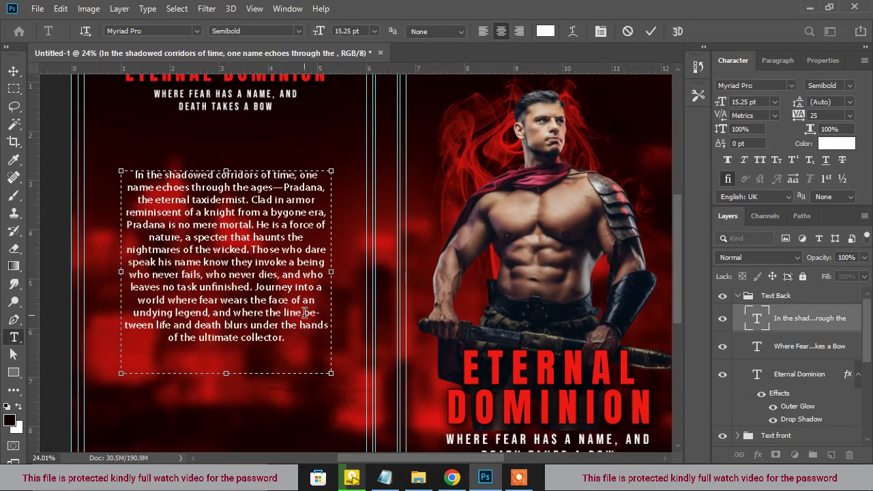
pyautogui.click(304, 313)
pyautogui.press('Return')
pyautogui.scroll(-4, 290, 272)
pyautogui.hotkey('ctrl', 'Return')
pyautogui.press('v')
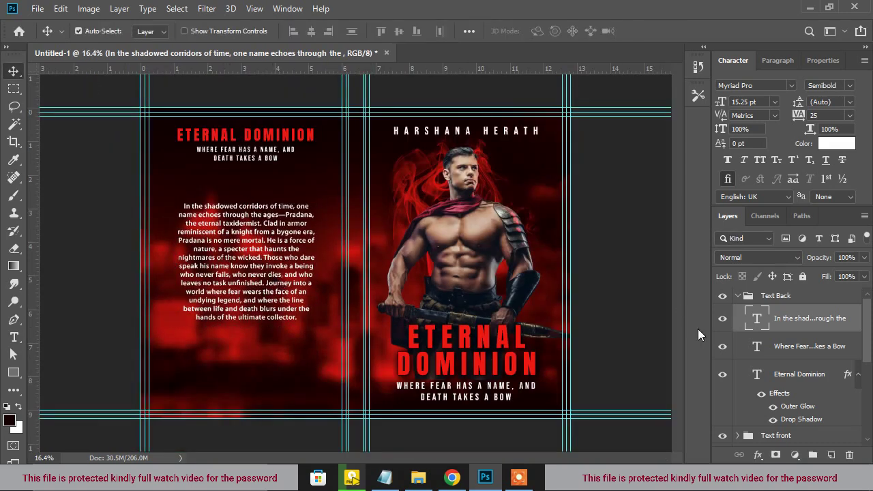
# Add a new layer and draw a rectangle around the back-cover blurb
pyautogui.click(792, 346)
pyautogui.click(831, 455)
pyautogui.click(14, 373)
pyautogui.scroll(2, 201, 217)
pyautogui.moveTo(132, 183); pyautogui.dragTo(318, 347)
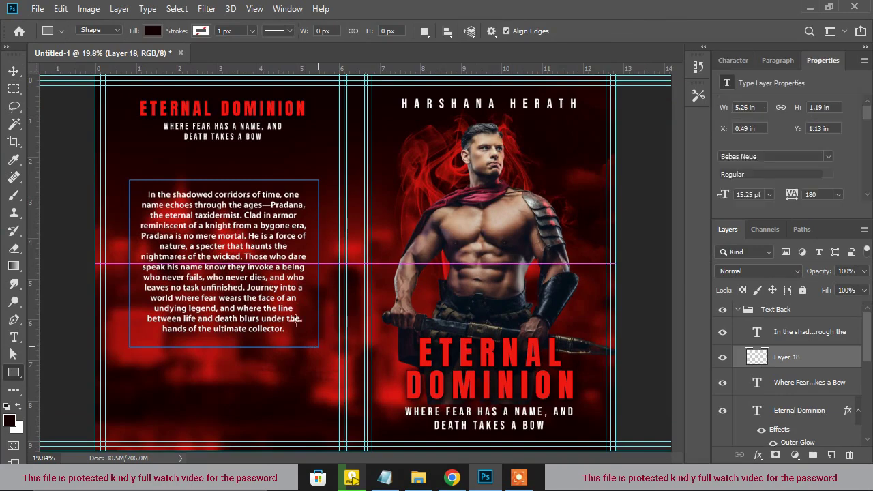
# Round the blurb rectangle's corners to 103 px
pyautogui.scroll(-2, 295, 320)
pyautogui.moveTo(725, 198); pyautogui.dragTo(791, 208)
pyautogui.doubleClick(858, 368)
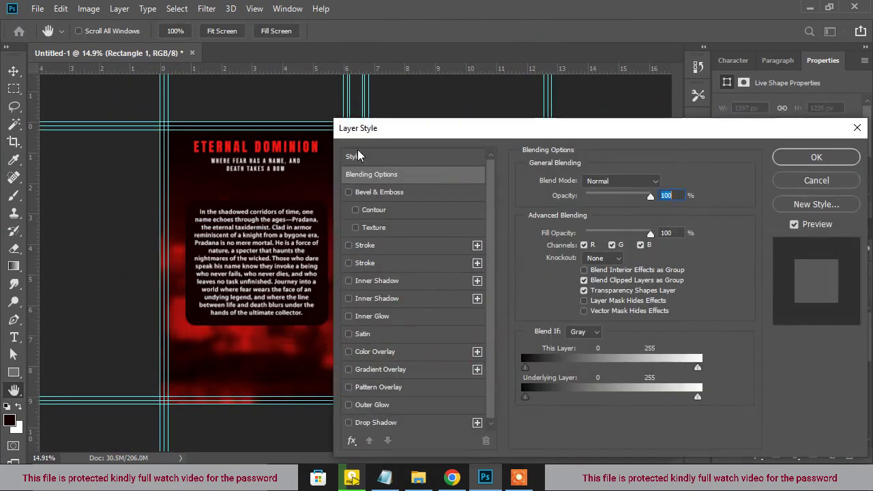
pyautogui.moveTo(380, 123); pyautogui.dragTo(529, 105)
# Add a 6 px Stroke effect filled with the Violet, Orange gradient
pyautogui.click(524, 238)
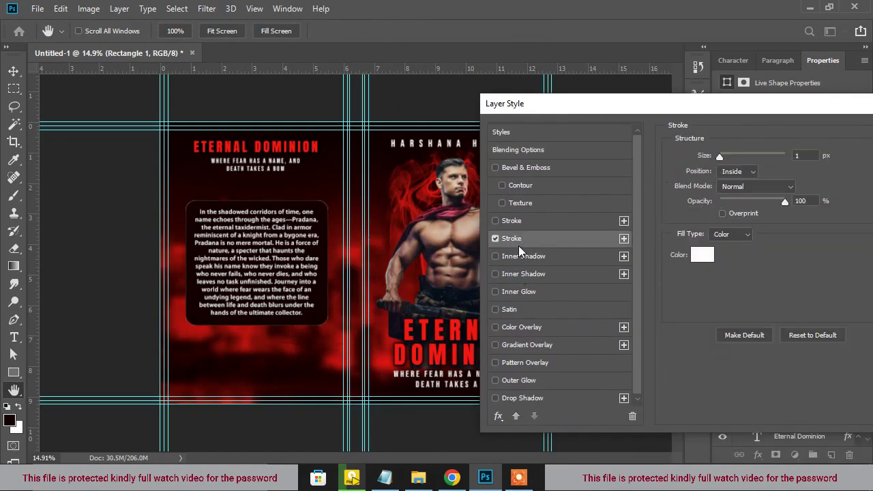
pyautogui.click(728, 235)
pyautogui.click(729, 253)
pyautogui.click(741, 256)
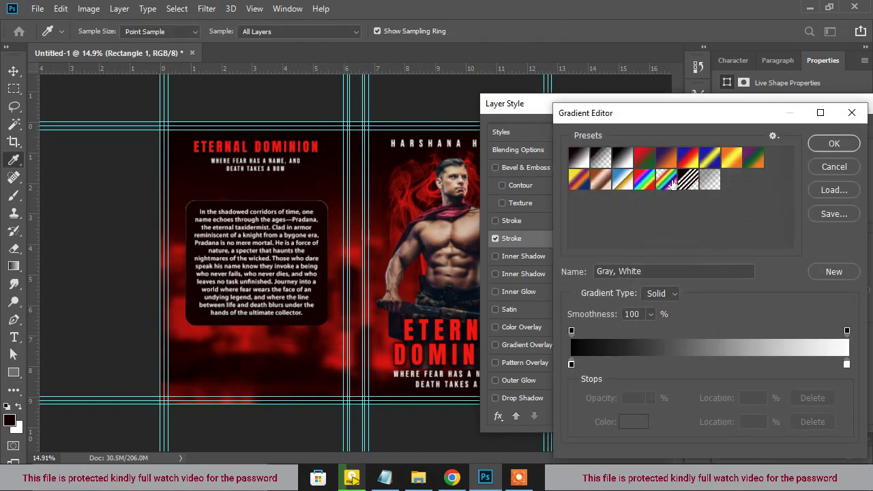
pyautogui.click(665, 160)
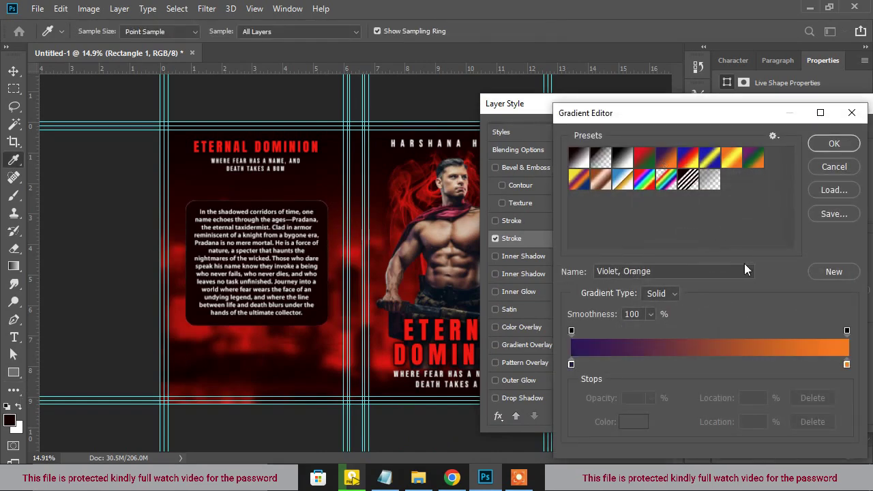
pyautogui.click(833, 144)
pyautogui.moveTo(722, 160); pyautogui.dragTo(725, 162)
# Apply the stroke style and set the box layer's blend mode to Soft Light
pyautogui.moveTo(769, 96)
pyautogui.mouseDown()
pyautogui.moveTo(715, 130)
pyautogui.moveTo(683, 133)
pyautogui.mouseUp()
pyautogui.click(841, 166)
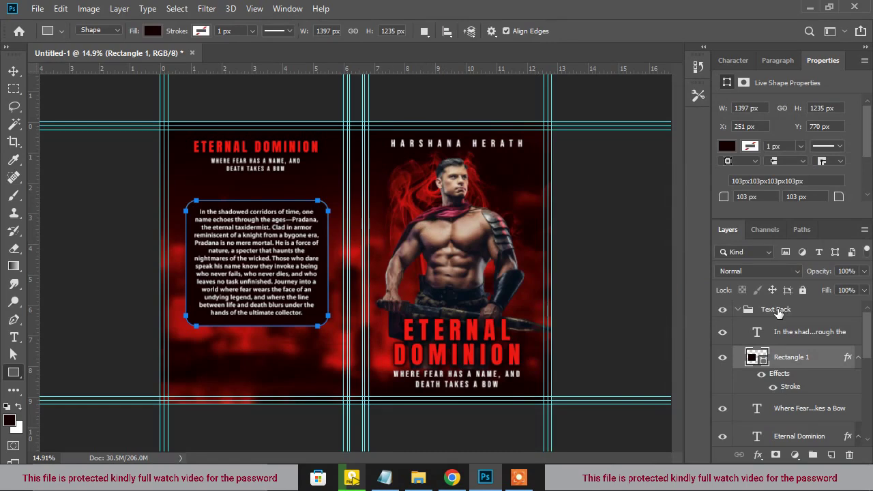
pyautogui.click(793, 271)
pyautogui.click(764, 298)
# Nudge the blurb text and its box upward together on the back cover
pyautogui.press('v')
pyautogui.scroll(-1, 268, 253)
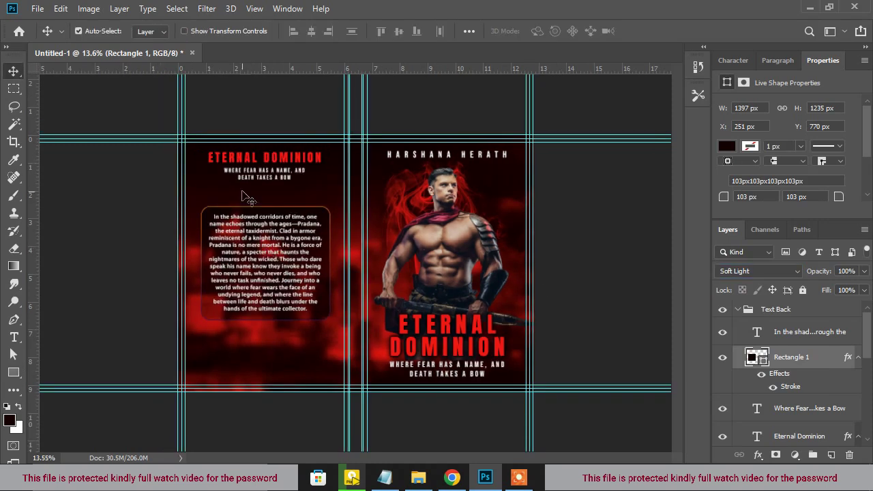
pyautogui.click(810, 332)
pyautogui.keyDown('shift'); pyautogui.click(805, 358); pyautogui.keyUp('shift')
pyautogui.scroll(-2, 353, 238)
pyautogui.press('Up')
pyautogui.press('Up')
pyautogui.press('Up')
pyautogui.scroll(1, 443, 178)
# Copy the author name to the bottom of the back cover and shrink it slightly
pyautogui.moveTo(481, 156); pyautogui.dragTo(300, 371)
pyautogui.scroll(3, 294, 370)
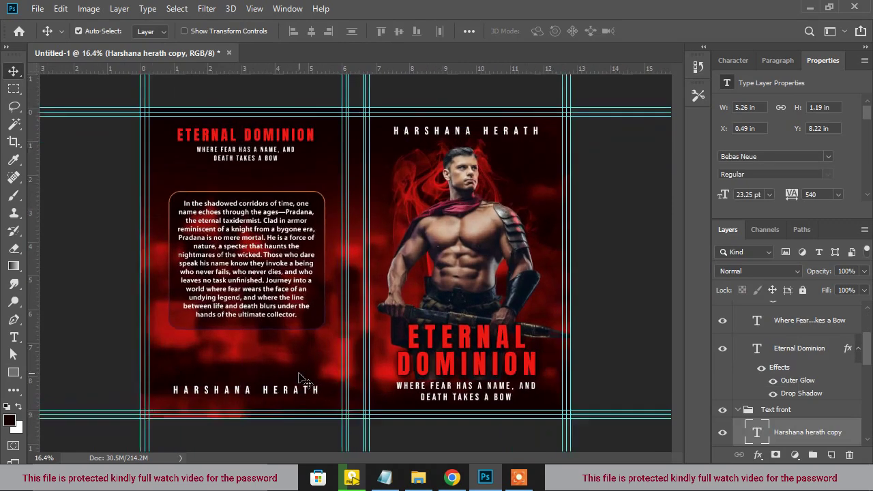
pyautogui.hotkey('ctrl', 't')
pyautogui.moveTo(332, 443); pyautogui.dragTo(328, 441)
pyautogui.press('Return')
pyautogui.scroll(-4, 276, 351)
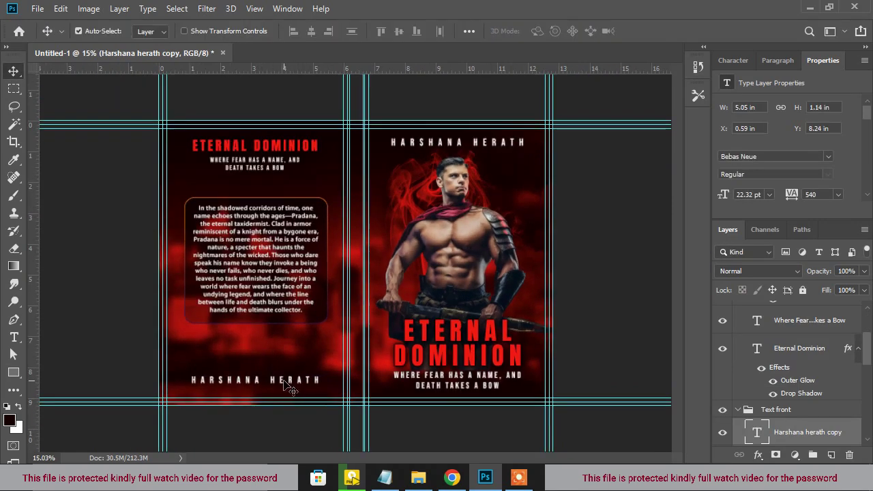
pyautogui.scroll(3, 477, 300)
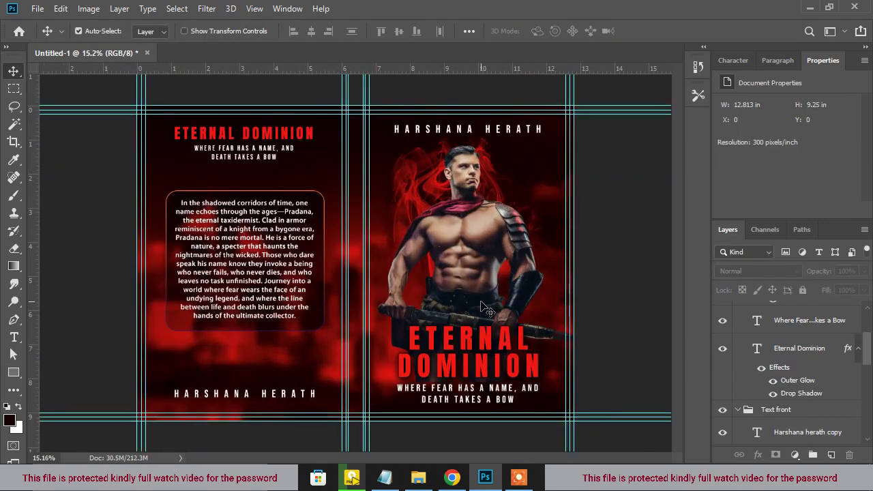
pyautogui.scroll(-1, 487, 303)
pyautogui.scroll(1, 276, 142)
# Duplicate the back-cover title, rotate it -90°, and fit it onto the spine
pyautogui.scroll(1, 276, 141)
pyautogui.click(275, 141)
pyautogui.scroll(2, 784, 355)
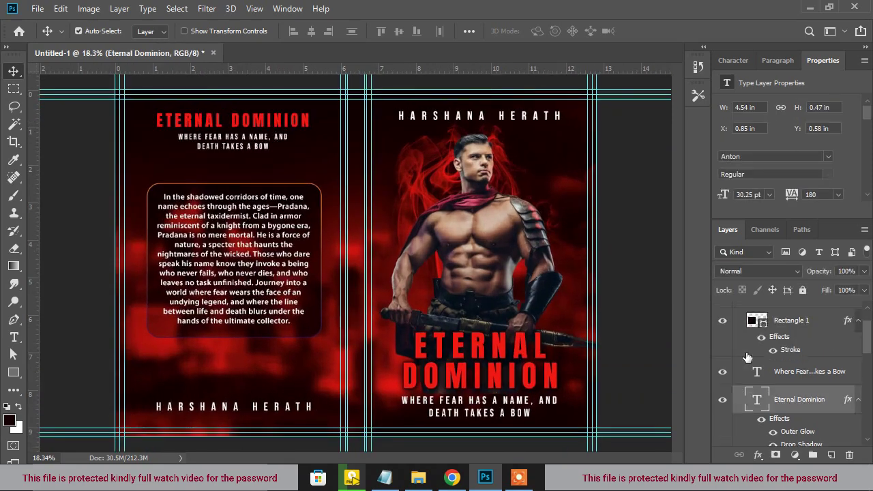
pyautogui.moveTo(280, 126); pyautogui.dragTo(393, 350)
pyautogui.hotkey('ctrl', 't')
pyautogui.moveTo(428, 375); pyautogui.dragTo(377, 261)
pyautogui.scroll(1, 361, 364)
pyautogui.moveTo(348, 391); pyautogui.dragTo(361, 387)
pyautogui.moveTo(368, 429); pyautogui.dragTo(365, 408)
pyautogui.press('Return')
pyautogui.scroll(1, 365, 393)
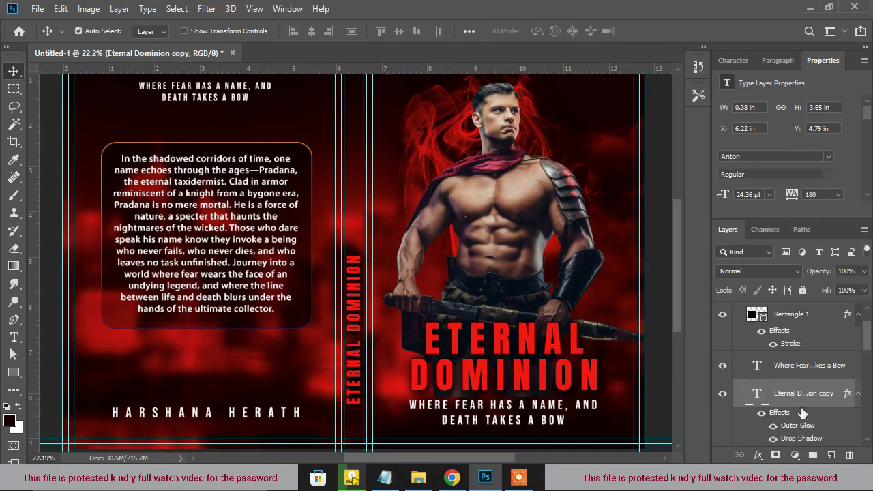
# Reduce the spine title's Drop Shadow distance to 2
pyautogui.doubleClick(801, 438)
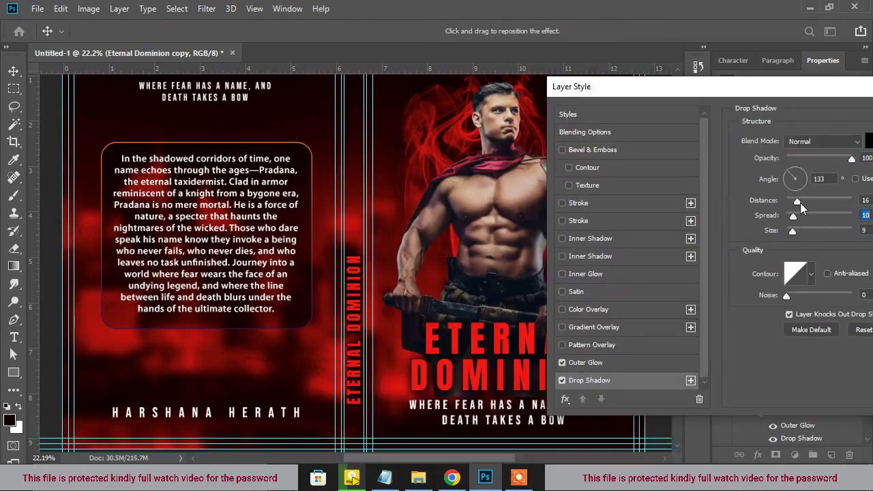
pyautogui.moveTo(800, 203); pyautogui.dragTo(788, 201)
pyautogui.moveTo(648, 86); pyautogui.dragTo(399, 240)
pyautogui.click(803, 261)
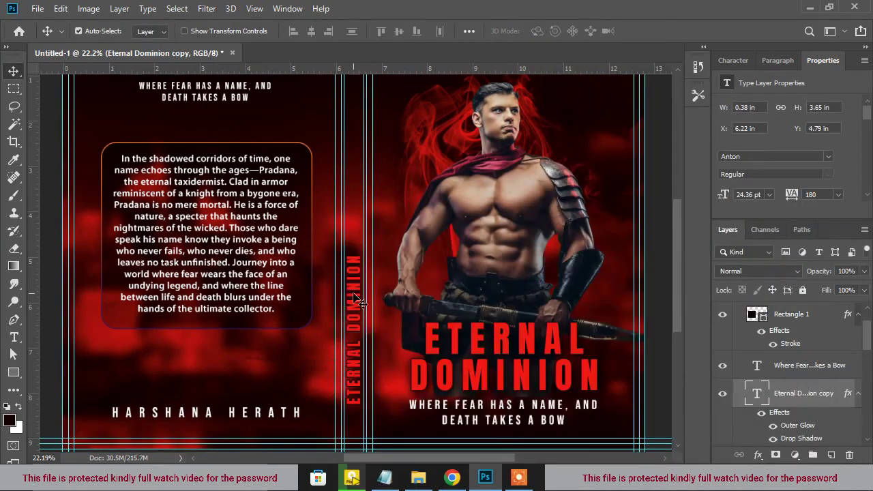
pyautogui.scroll(-5, 394, 352)
pyautogui.scroll(2, 374, 369)
# Duplicate the back-cover tagline, turn it sideways, and move it onto the spine
pyautogui.moveTo(247, 157); pyautogui.dragTo(390, 234)
pyautogui.hotkey('ctrl', 't')
pyautogui.moveTo(488, 278); pyautogui.dragTo(417, 151)
pyautogui.moveTo(389, 257); pyautogui.dragTo(375, 227)
# Set the spine tagline's tracking to 25 and join it into a single line
pyautogui.press('Return')
pyautogui.doubleClick(354, 220)
pyautogui.click(733, 61)
pyautogui.click(850, 116)
pyautogui.click(831, 235)
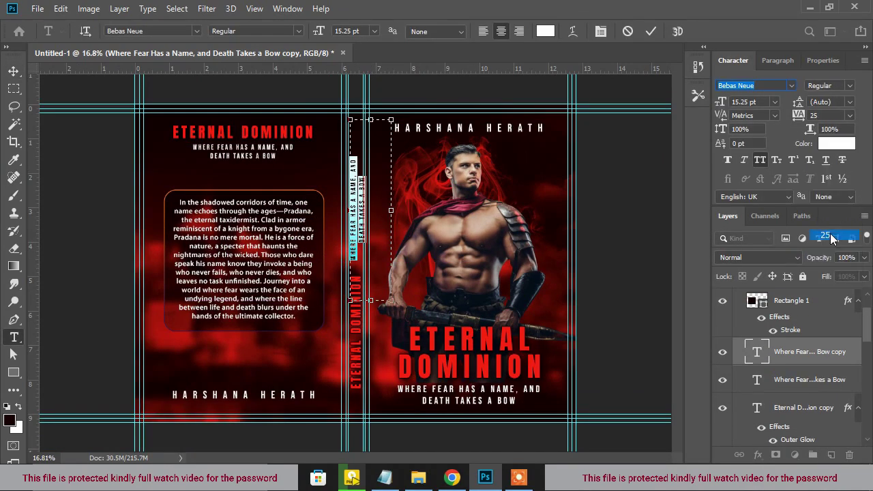
pyautogui.click(367, 241)
pyautogui.press('BackSpace')
pyautogui.hotkey('ctrl', 'Return')
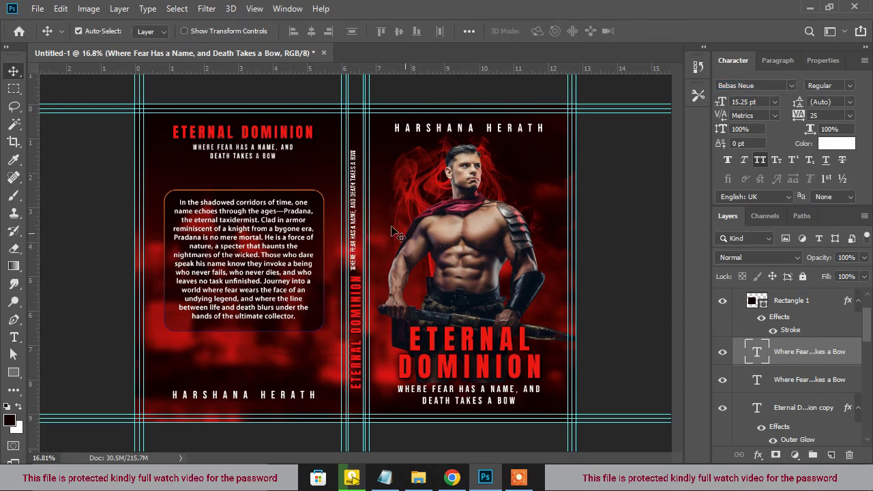
# Select the spine tagline and spine title layers and move them to the top of the stack
pyautogui.scroll(1, 355, 223)
pyautogui.scroll(-2, 365, 246)
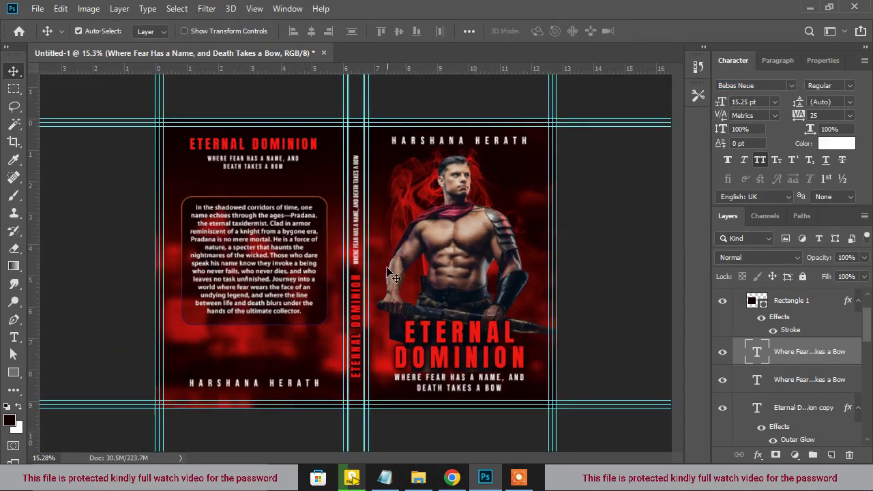
pyautogui.keyDown('shift'); pyautogui.click(359, 327); pyautogui.keyUp('shift')
pyautogui.scroll(-2, 363, 326)
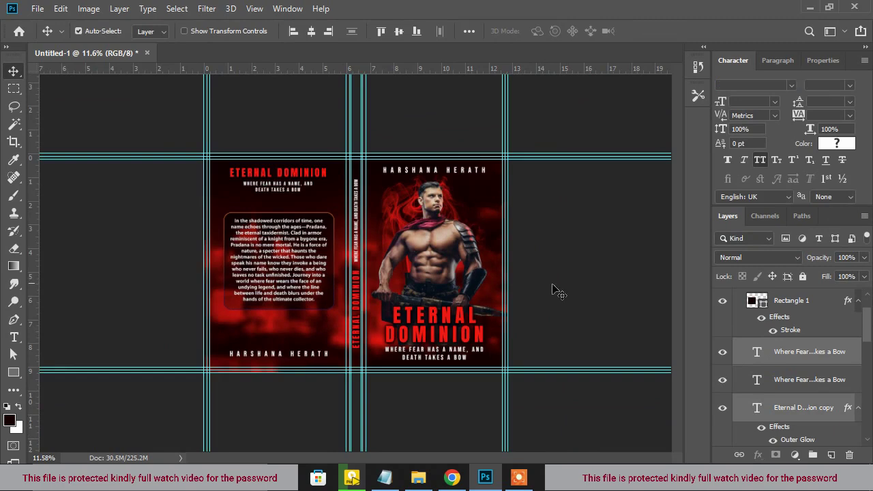
pyautogui.click(491, 302)
pyautogui.scroll(2, 458, 309)
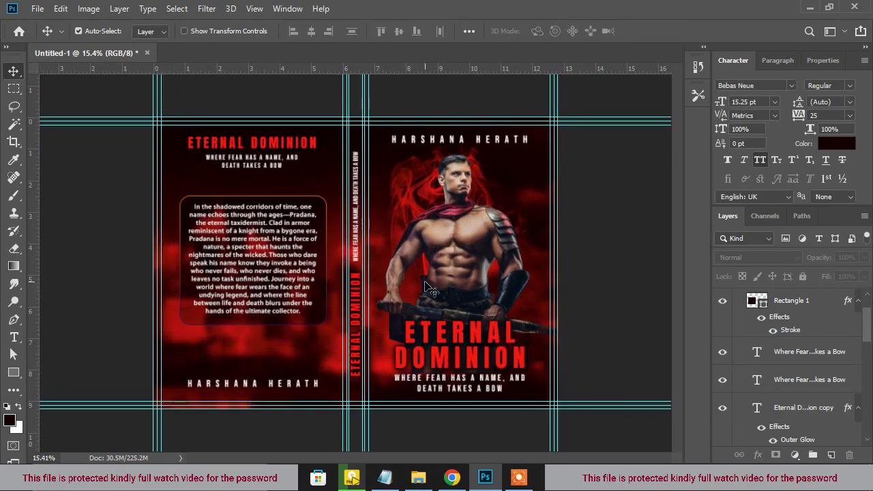
pyautogui.scroll(-1, 431, 285)
pyautogui.scroll(3, 431, 285)
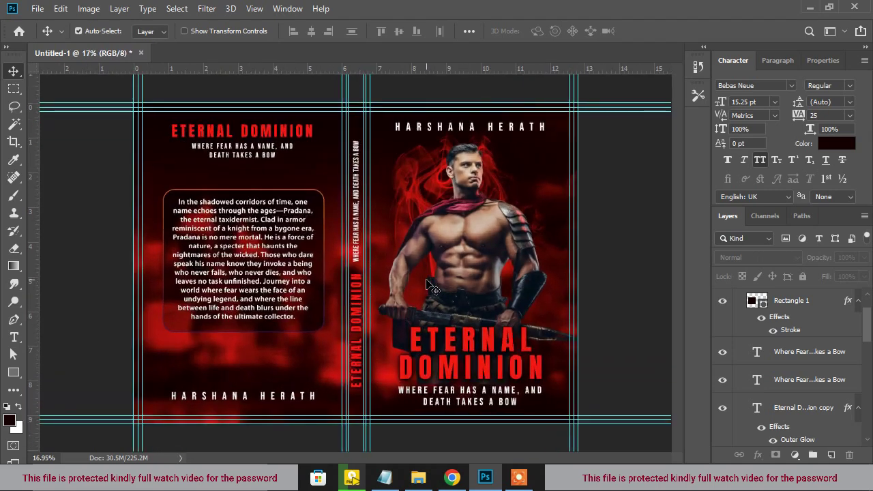
pyautogui.click(358, 235)
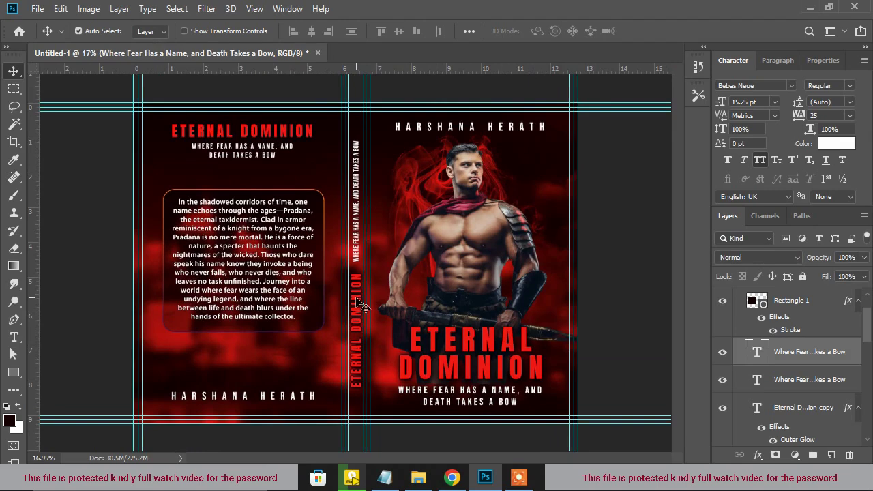
pyautogui.keyDown('shift'); pyautogui.click(357, 300); pyautogui.keyUp('shift')
pyautogui.moveTo(816, 355); pyautogui.dragTo(784, 290)
# Group the two spine text layers and name the group 'Text Spin'
pyautogui.click(739, 391)
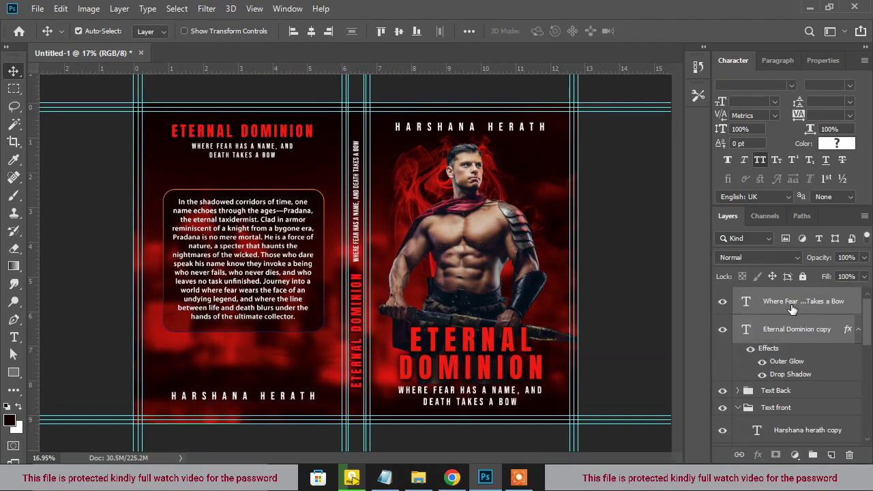
pyautogui.hotkey('ctrl', 'g')
pyautogui.doubleClick(769, 297)
pyautogui.write('Text Spin')
pyautogui.press('Return')
# Collapse the Text front, Texture, IMAGE and Smoke groups, then reopen IMAGE at the texture layer
pyautogui.click(738, 329)
pyautogui.click(739, 346)
pyautogui.click(739, 364)
pyautogui.click(738, 381)
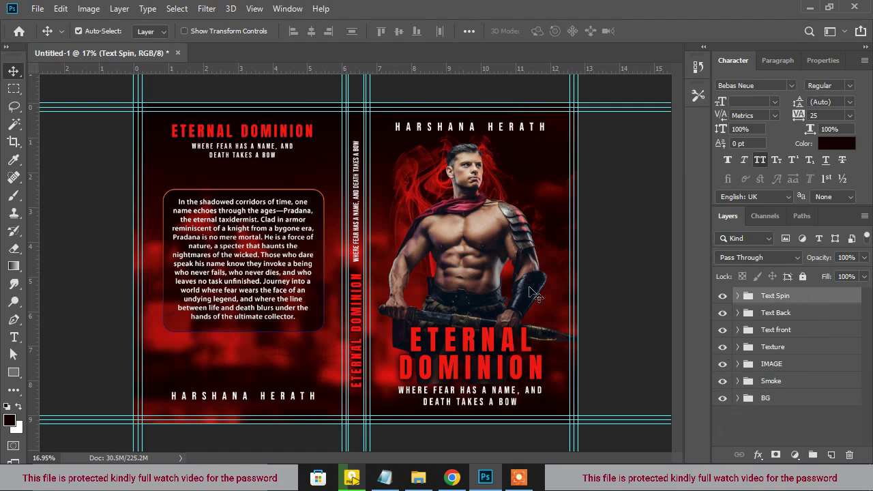
pyautogui.click(591, 284)
pyautogui.scroll(5, 476, 355)
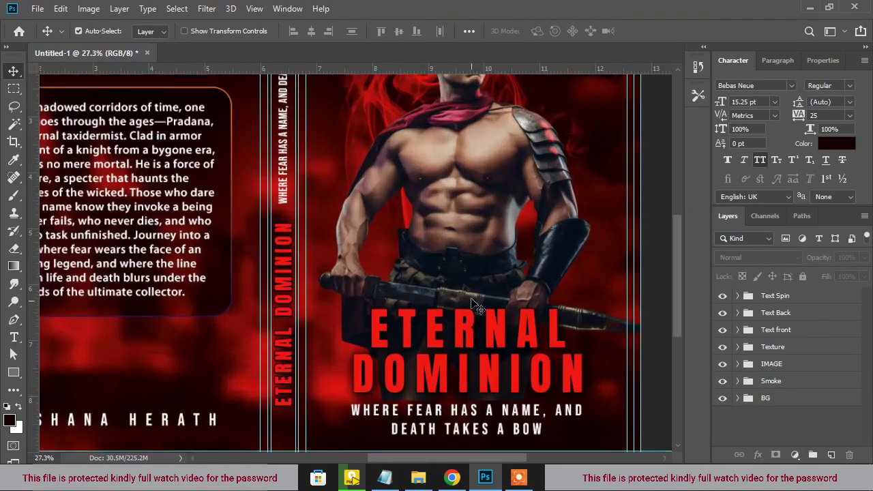
pyautogui.scroll(-3, 472, 290)
pyautogui.click(477, 240)
pyautogui.click(738, 387)
pyautogui.scroll(-2, 803, 404)
pyautogui.click(787, 383)
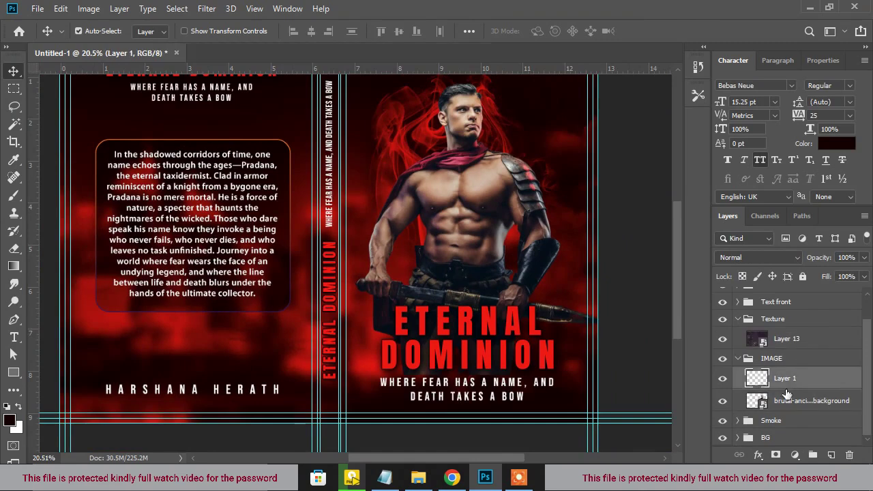
pyautogui.press('b')
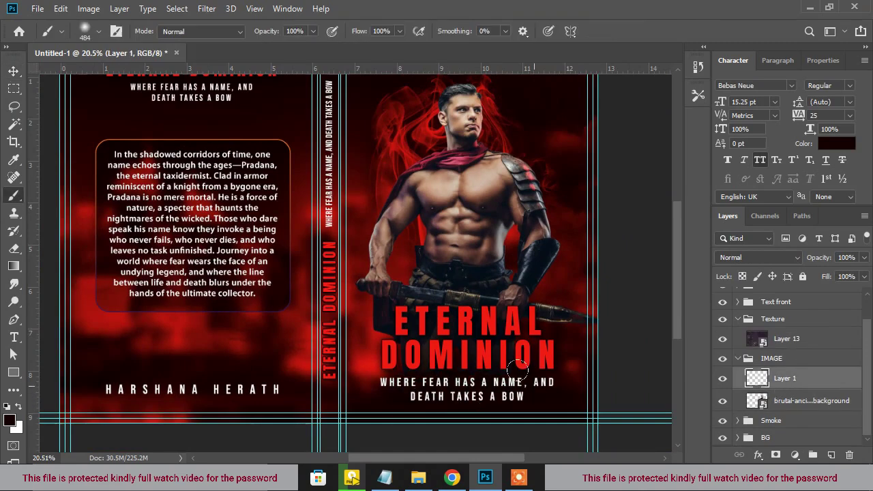
pyautogui.scroll(3, 464, 394)
pyautogui.scroll(-3, 440, 280)
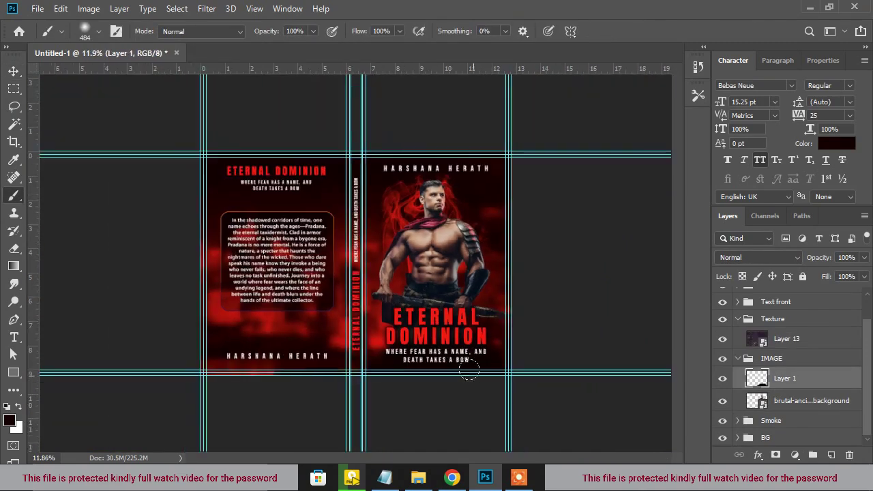
pyautogui.scroll(2, 440, 279)
pyautogui.press('v')
pyautogui.scroll(1, 440, 280)
pyautogui.scroll(1, 440, 279)
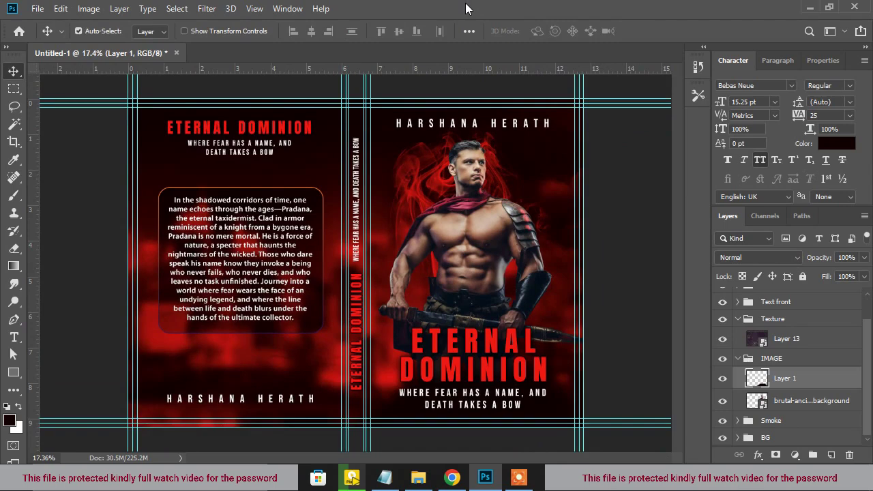
pyautogui.scroll(1, 471, 212)
pyautogui.scroll(1, 478, 215)
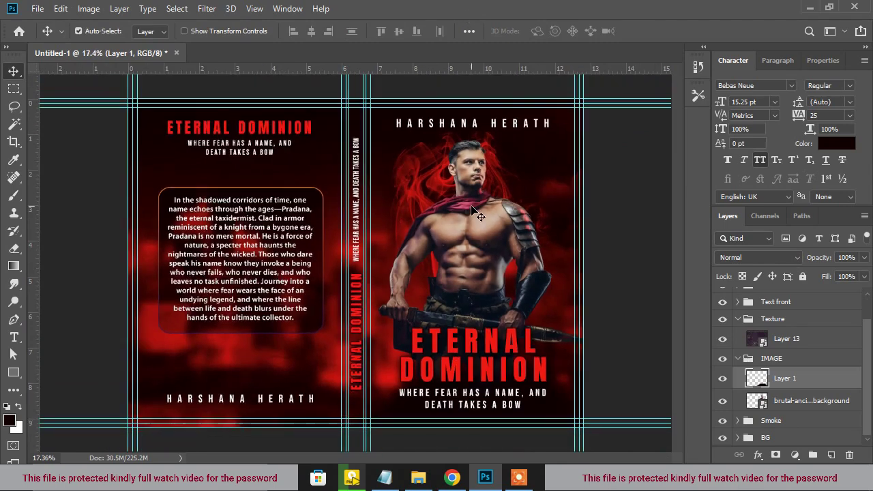